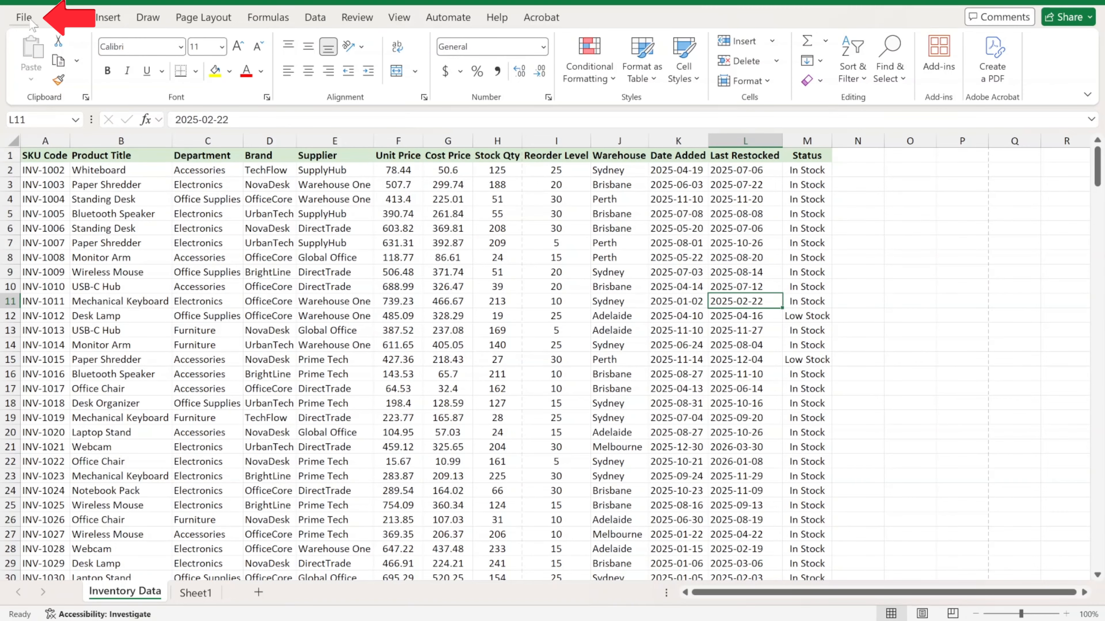
Open the print preview of the Inventory Data sheet and check the first few pages for how columns and rows are split.
left_click(14, 13)
left_click(42, 295)
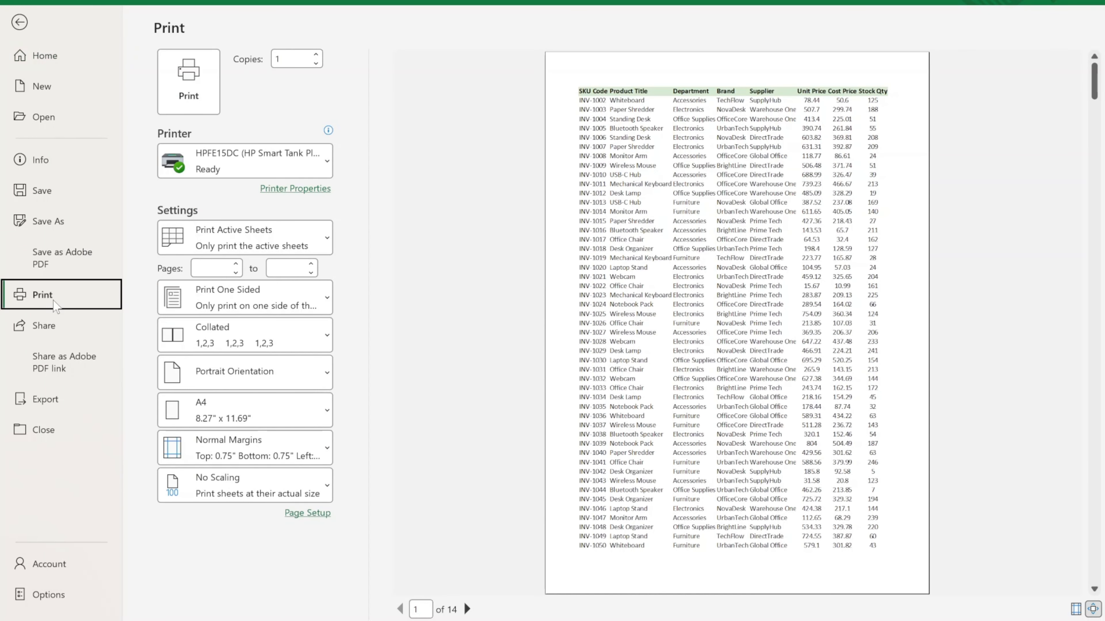
left_click(467, 610)
left_click(468, 609)
left_click(468, 610)
left_click(468, 609)
left_click(400, 609)
left_click(400, 609)
left_click(400, 609)
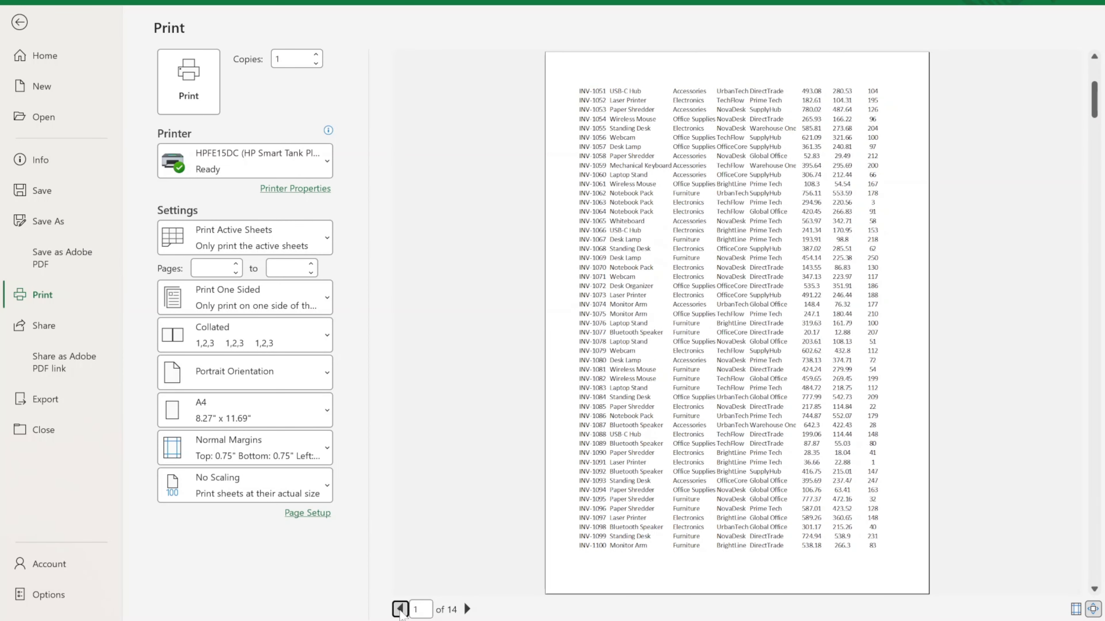
left_click(401, 610)
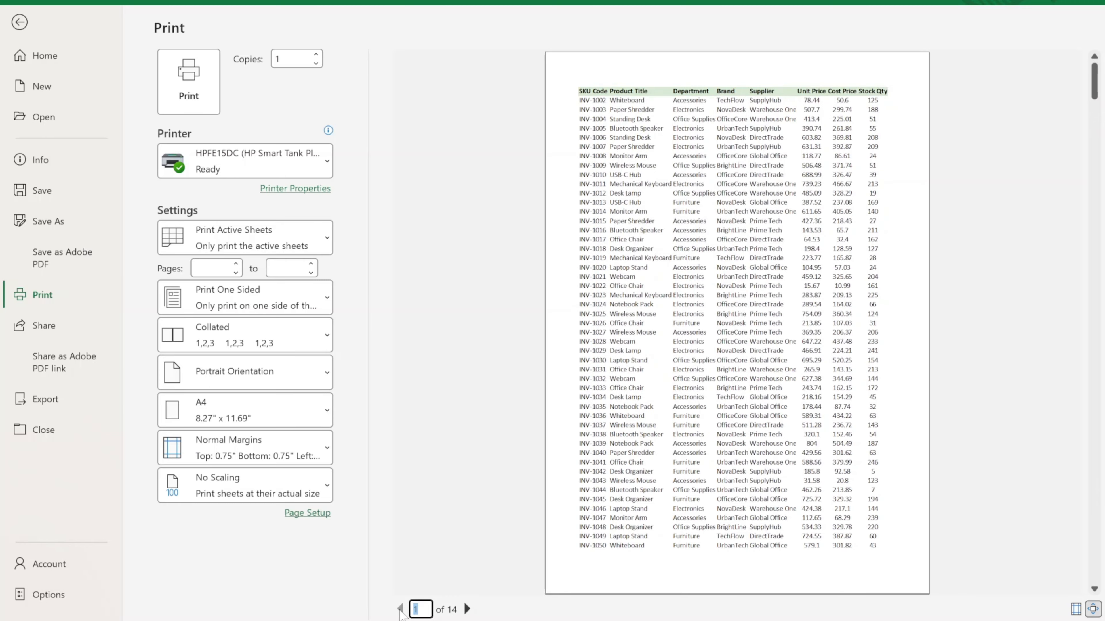
Set the print range to Print Entire Workbook and page through the preview to the last page.
left_click(328, 239)
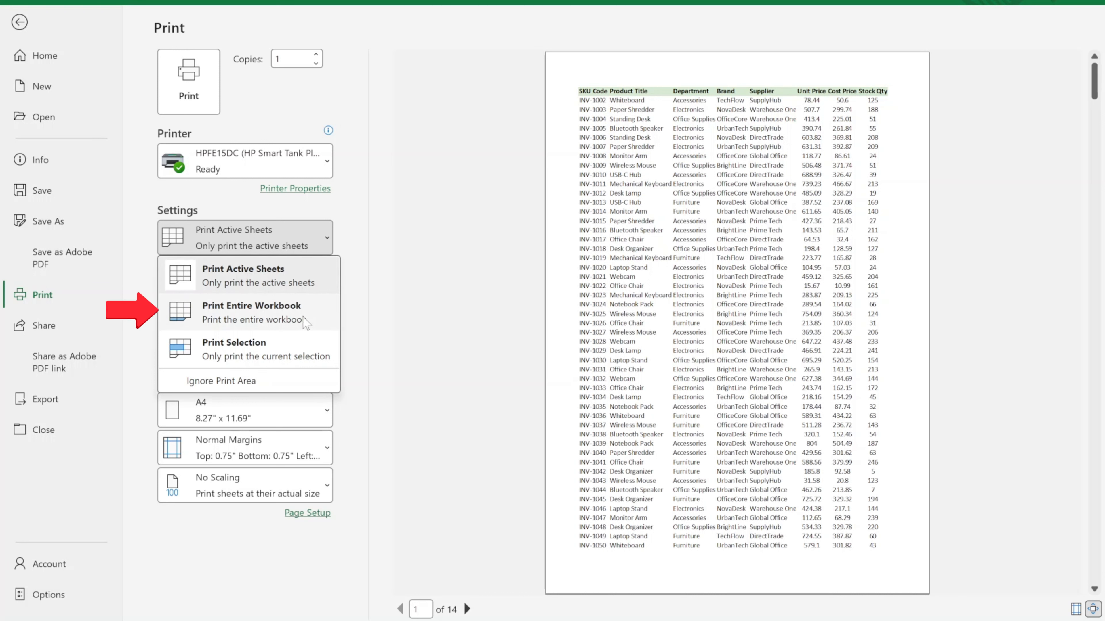
left_click(299, 285)
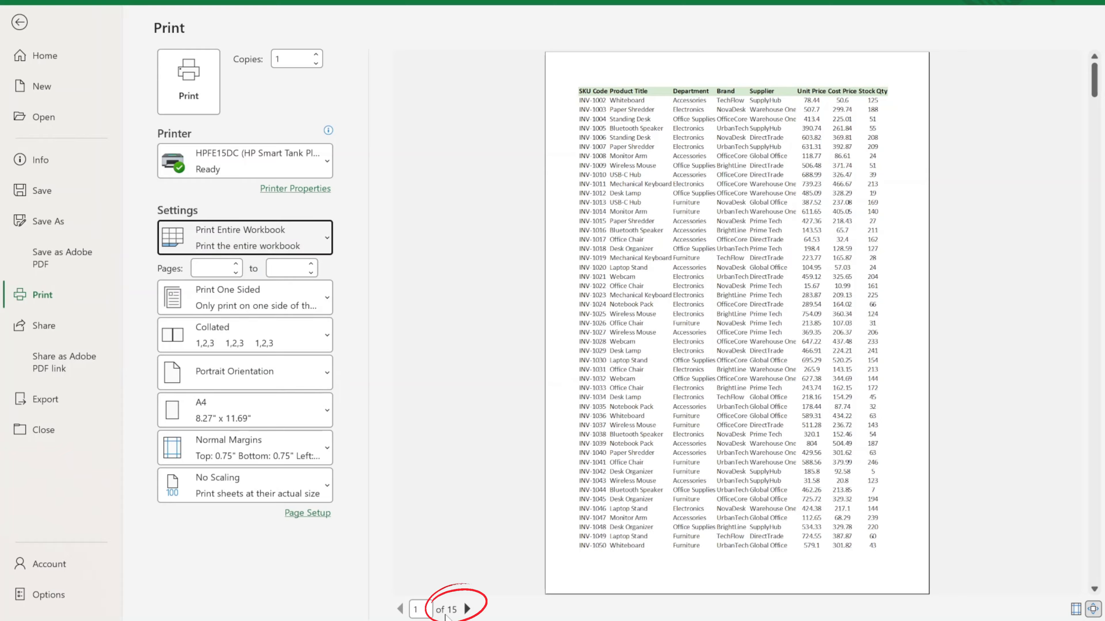
left_click(467, 610)
left_click(467, 610)
left_click(467, 610)
left_click(468, 610)
left_click(468, 610)
left_click(467, 610)
left_click(468, 610)
left_click(468, 610)
left_click(467, 610)
left_click(467, 610)
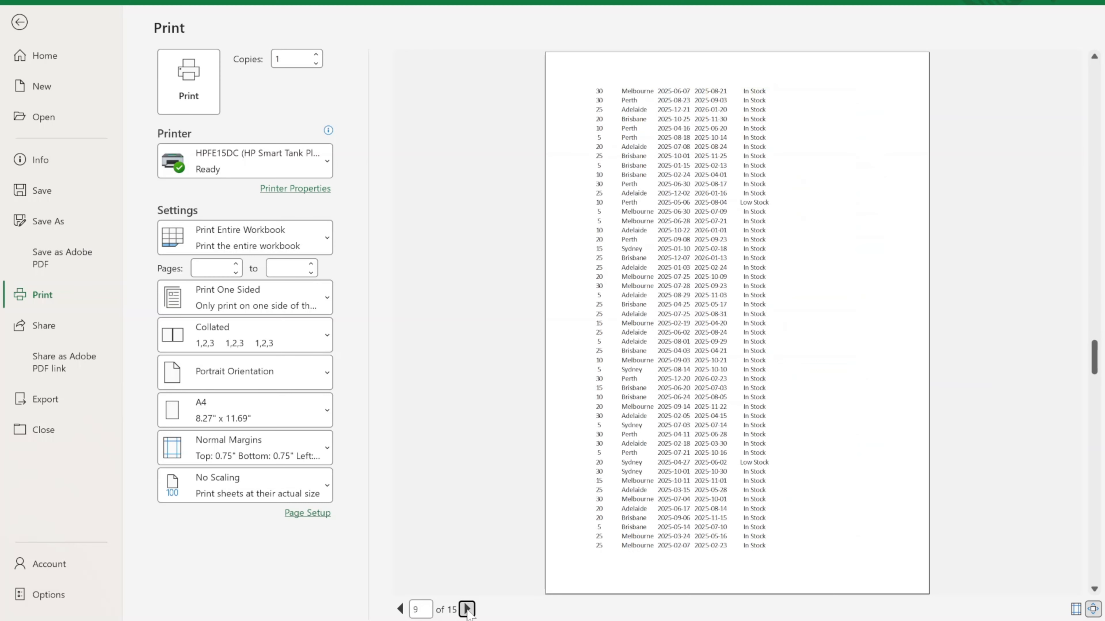
left_click(468, 610)
left_click(467, 611)
left_click(467, 610)
left_click(467, 610)
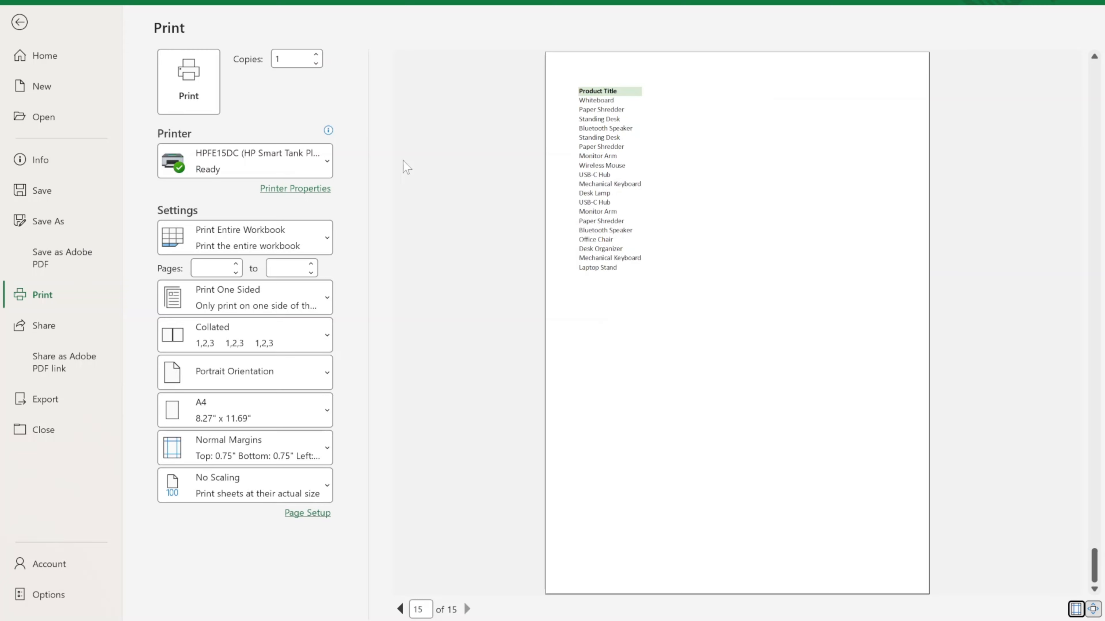
Set the print range to Print Selection, select cells B1:E20 in the inventory sheet, and reopen the print preview.
left_click(315, 235)
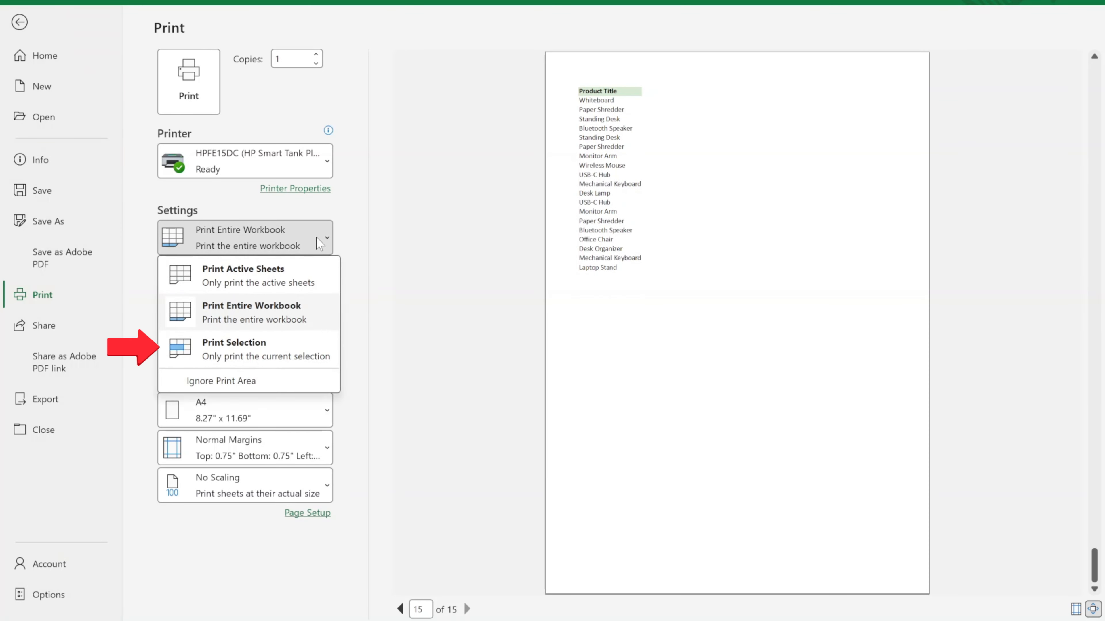
left_click(294, 351)
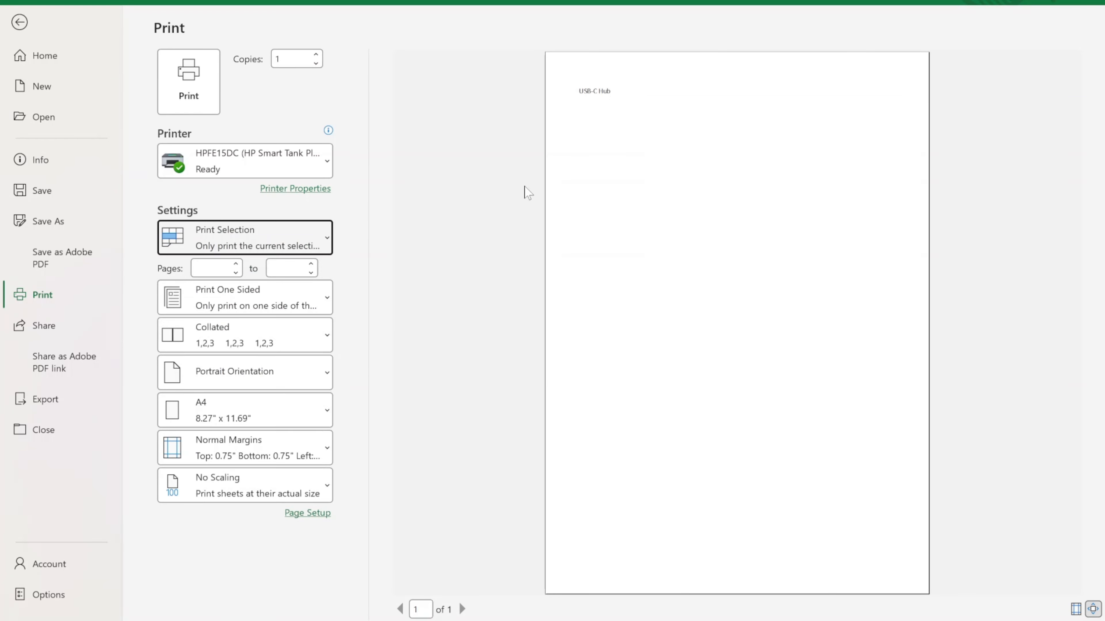
left_click(19, 22)
left_click_drag(127, 163, 363, 433)
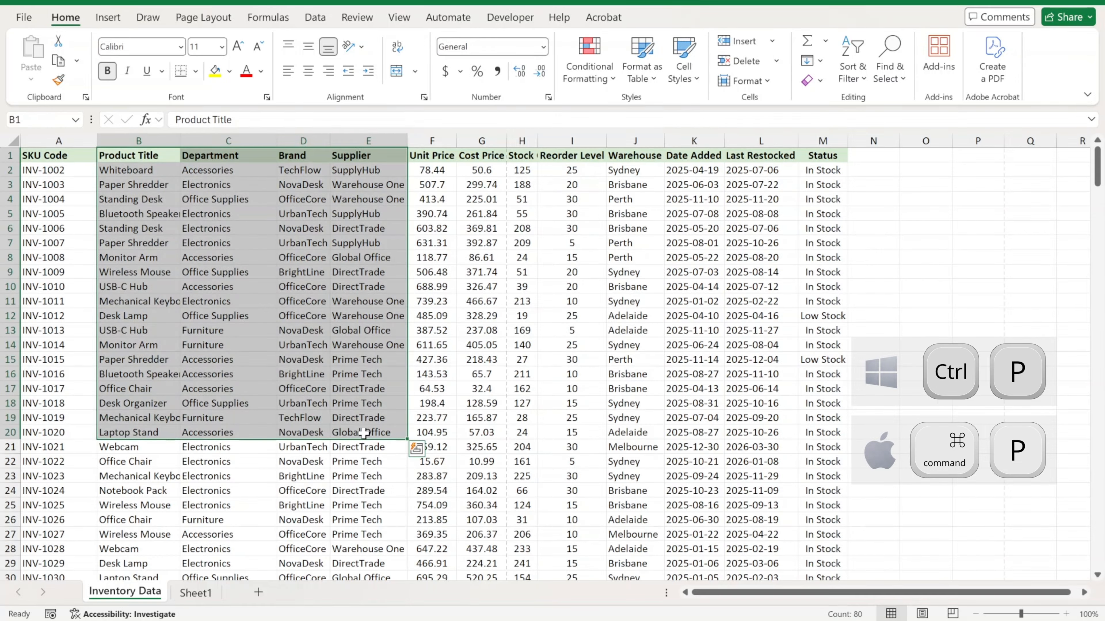
key("ctrl+p")
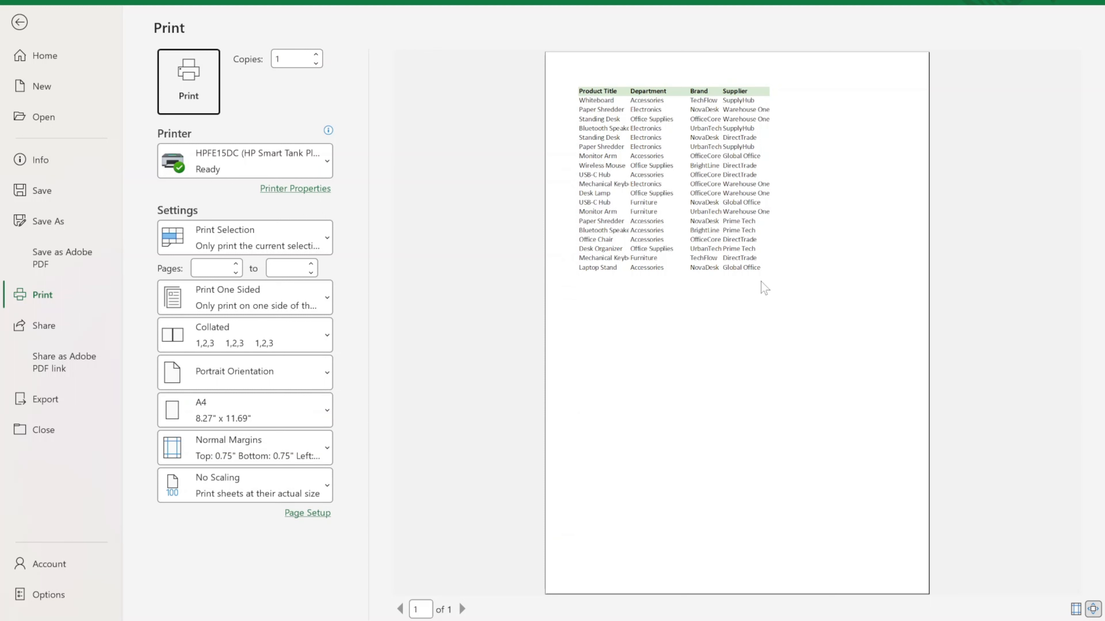
Set up the print job as 5 copies of pages 1 to 5 of the active sheets.
left_click(327, 238)
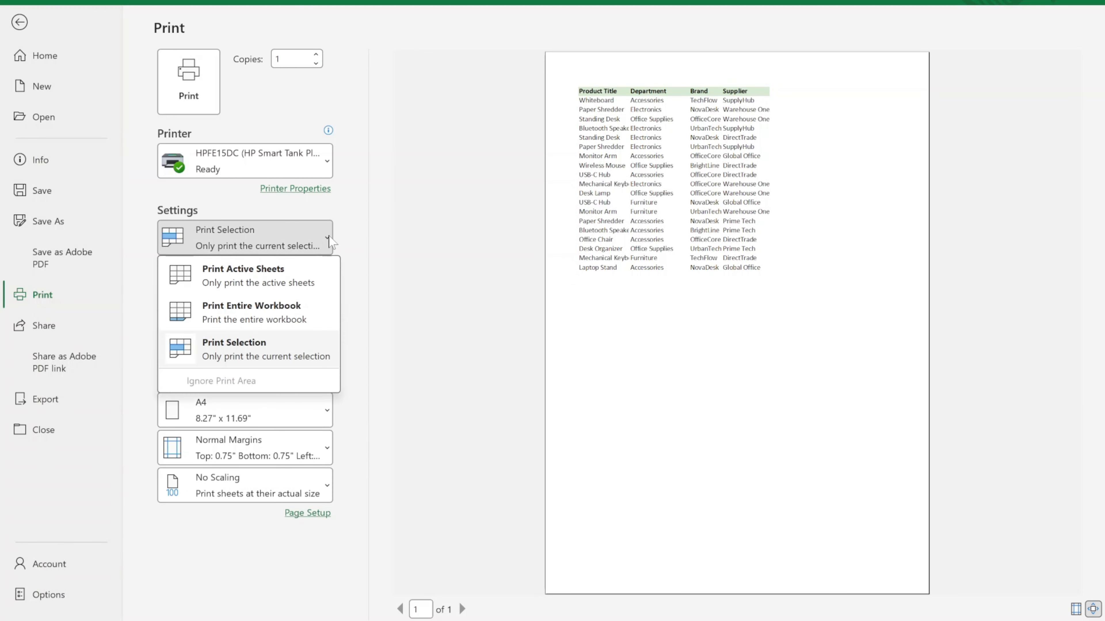
left_click(244, 273)
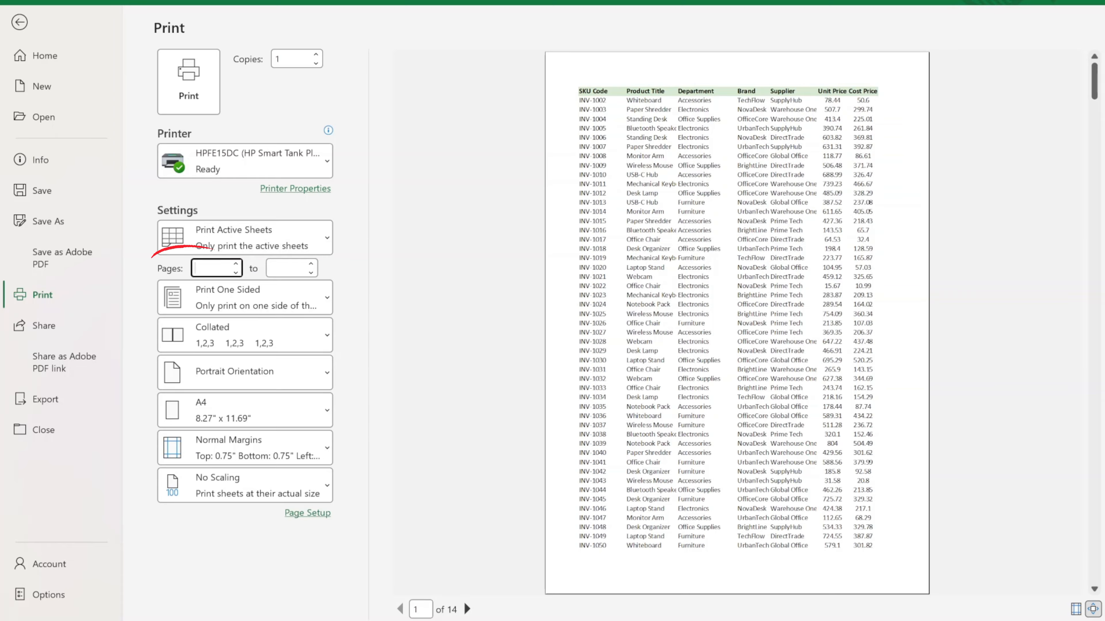
type("1")
left_click(285, 268)
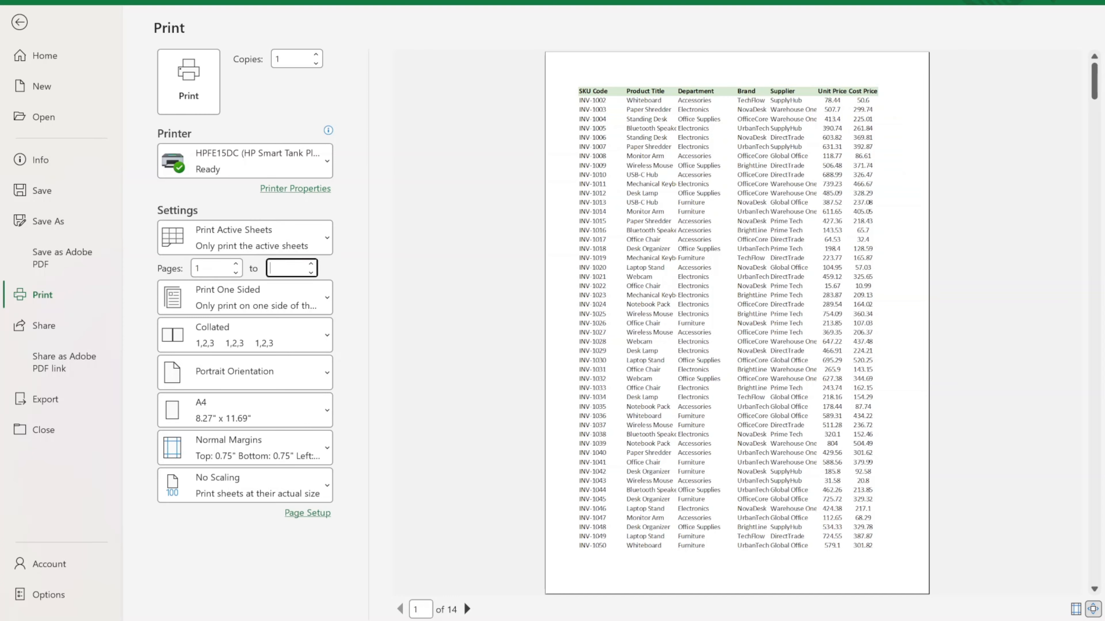
type("5")
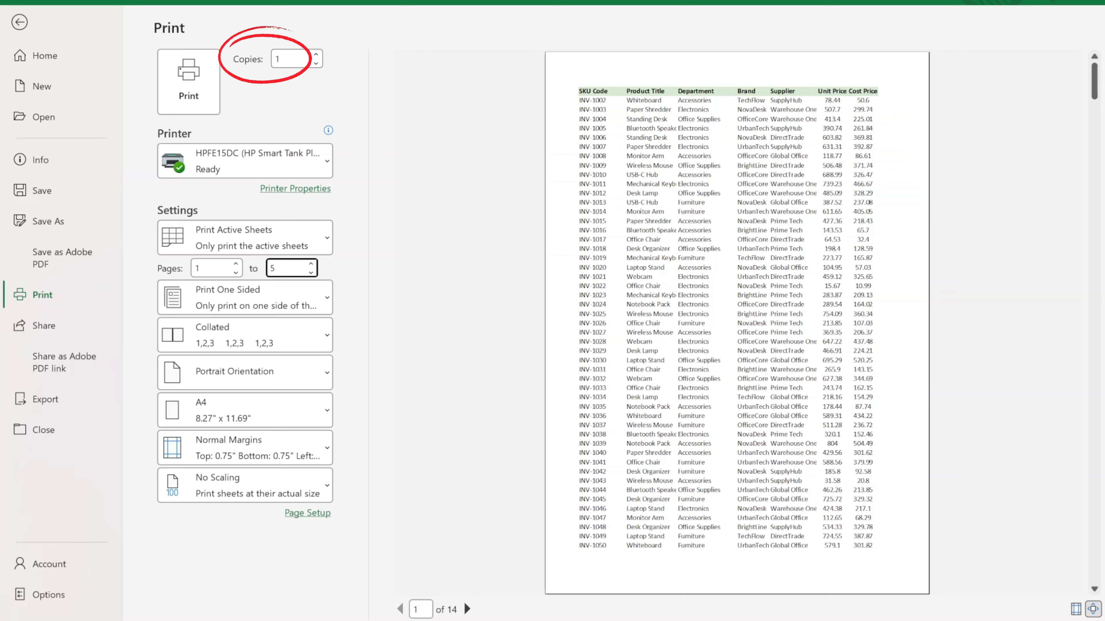
left_click(315, 55)
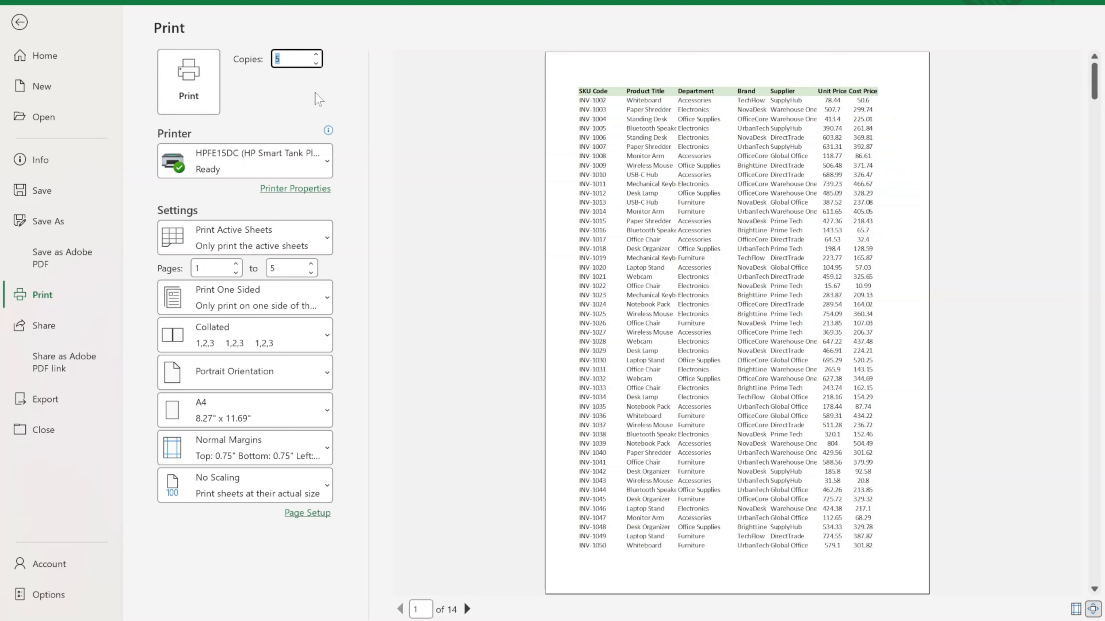
Review the available one-sided and both-sides printing choices and the collated and uncollated choices.
left_click(327, 301)
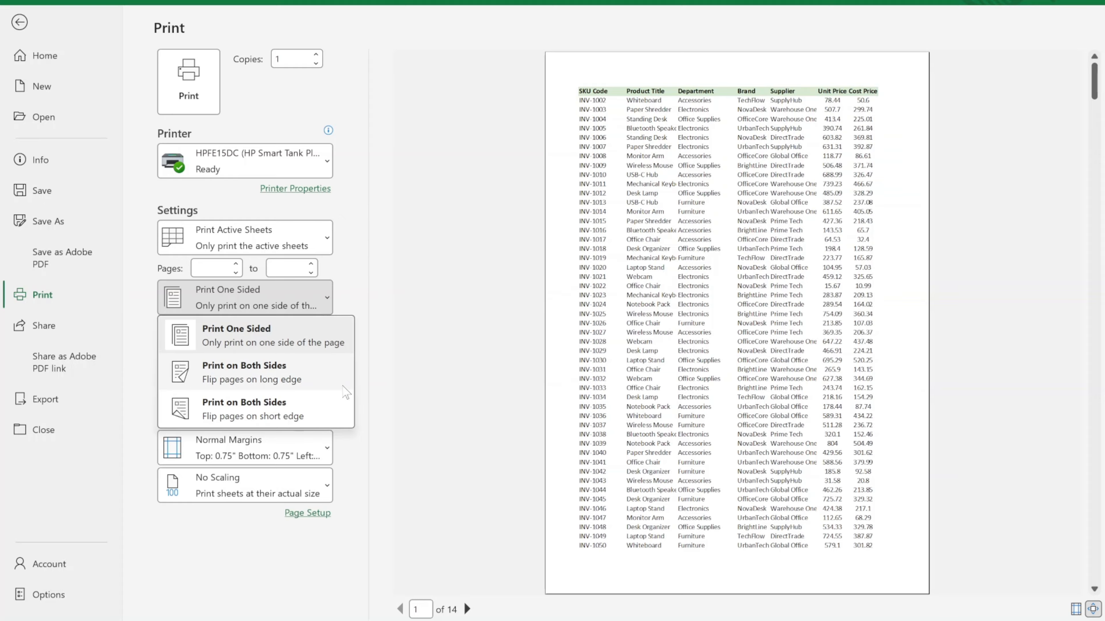
left_click(329, 302)
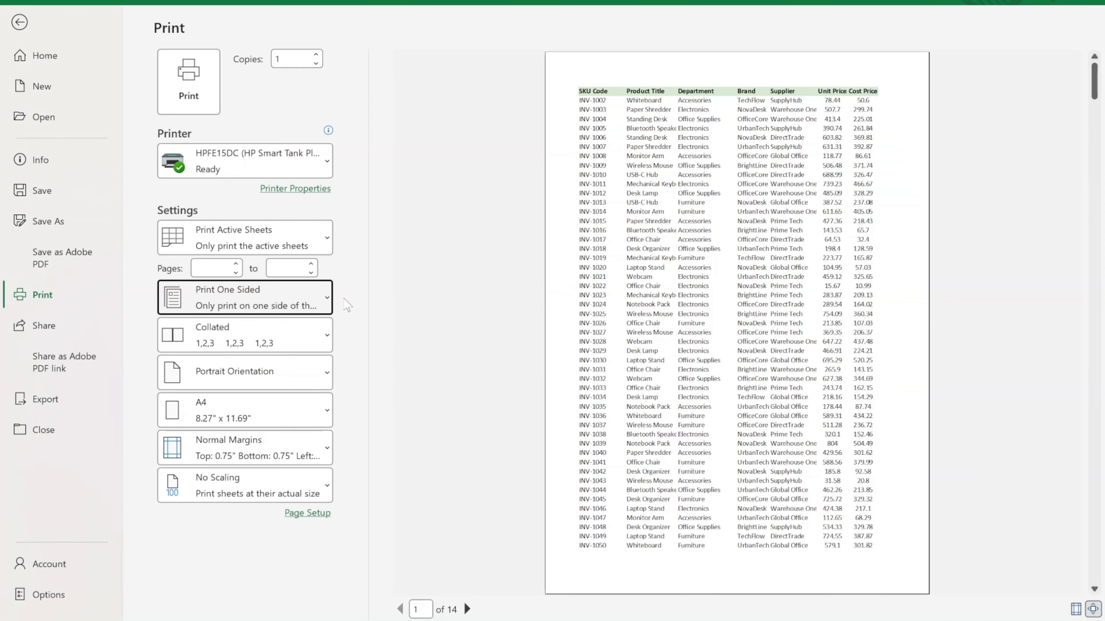
left_click(327, 336)
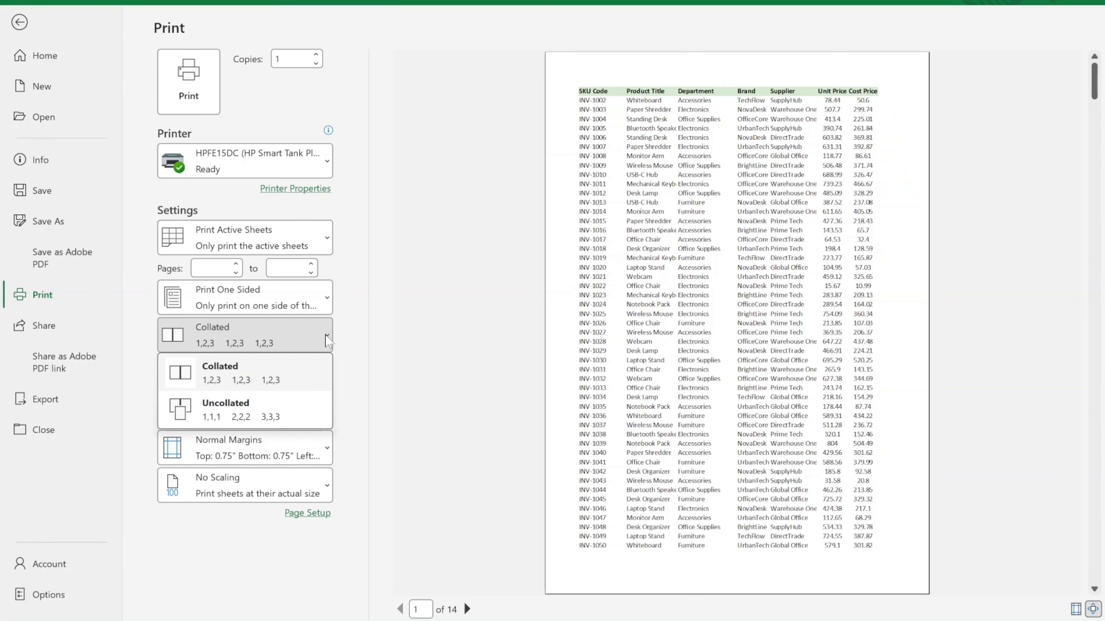
left_click(327, 342)
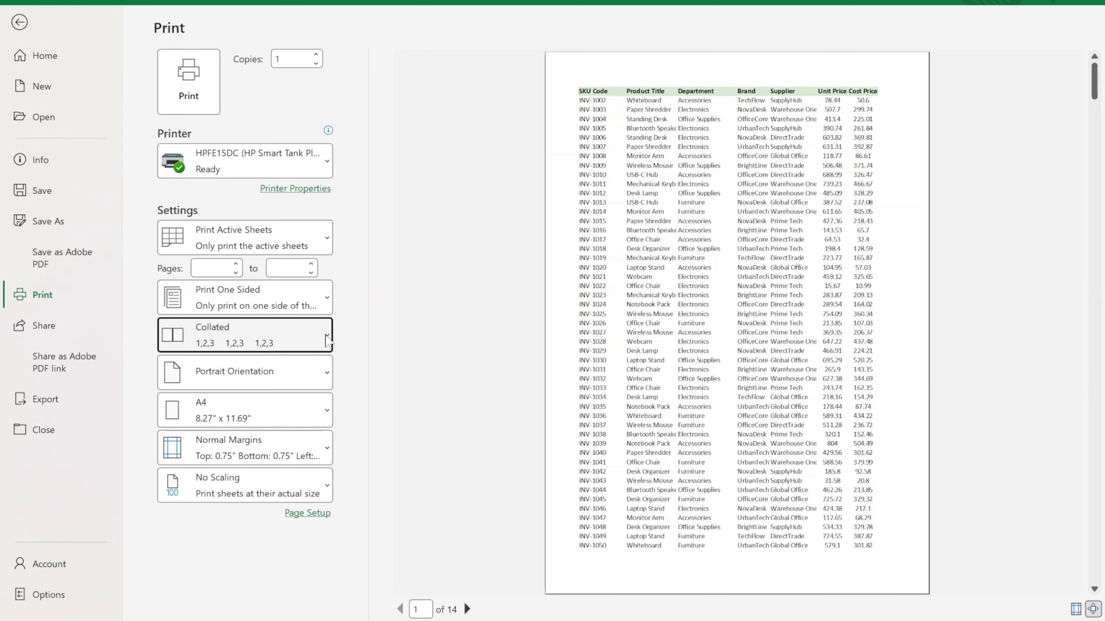
Switch the page to landscape orientation and set the paper size to A5.
left_click(327, 375)
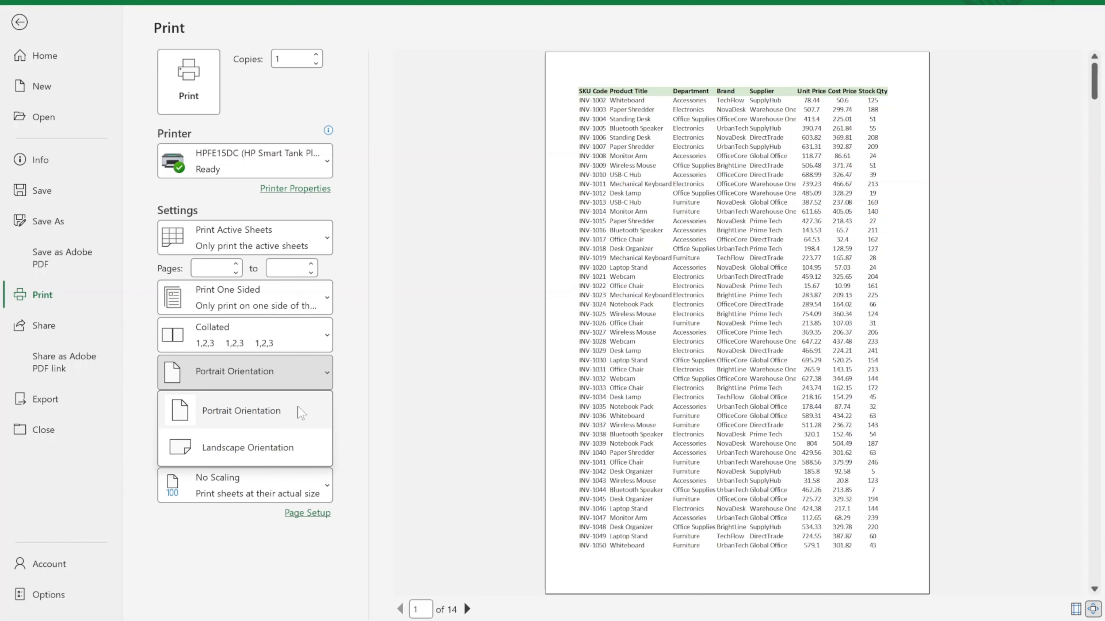
left_click(303, 447)
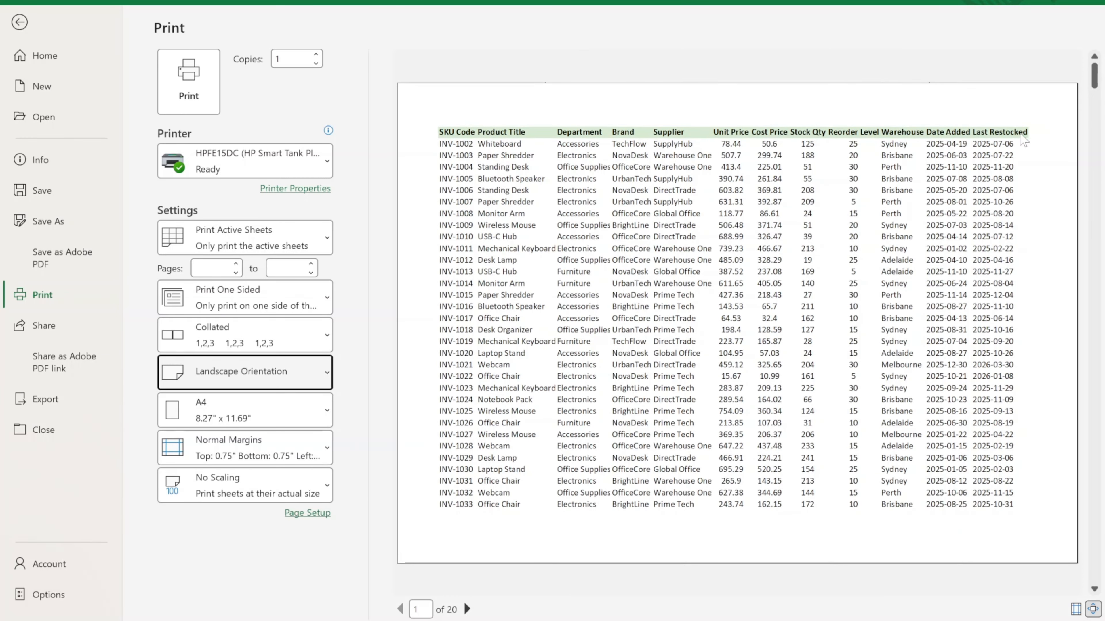
left_click(261, 410)
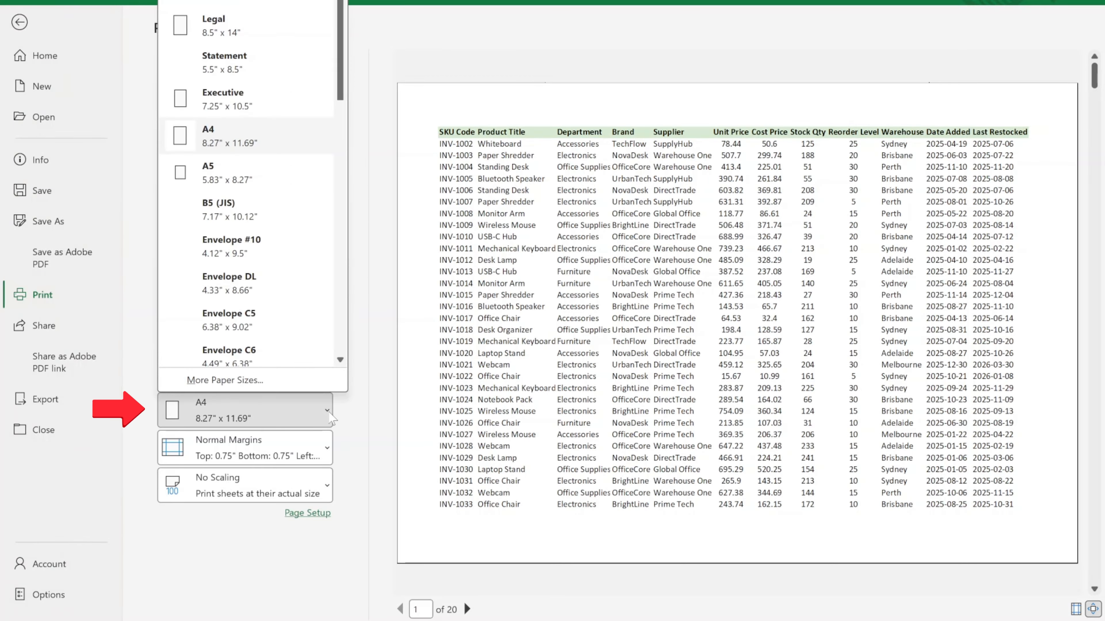
scroll(263, 177, "down", 2)
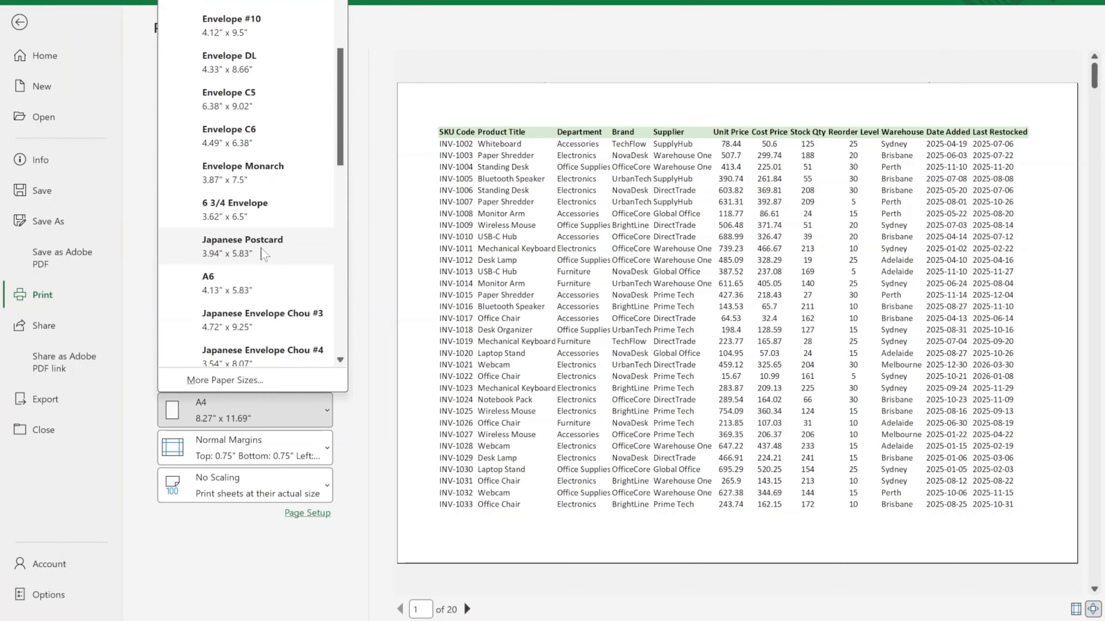
scroll(264, 250, "up", 1)
left_click(253, 67)
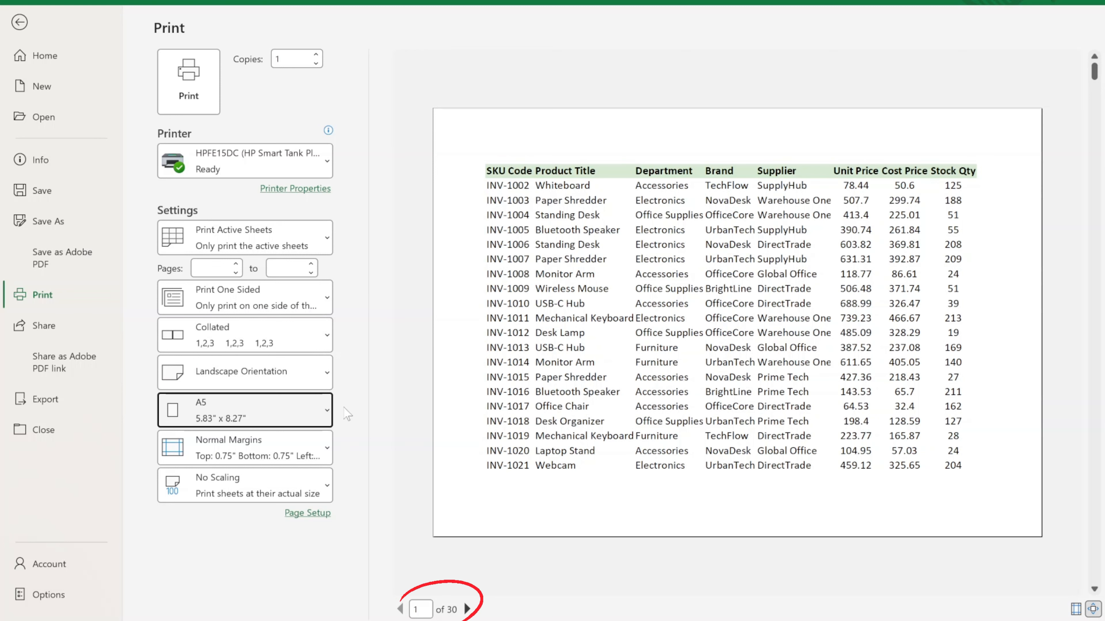
Set the paper size to A4 and scale the printout to Fit All Columns on One Page.
left_click(326, 410)
left_click(223, 131)
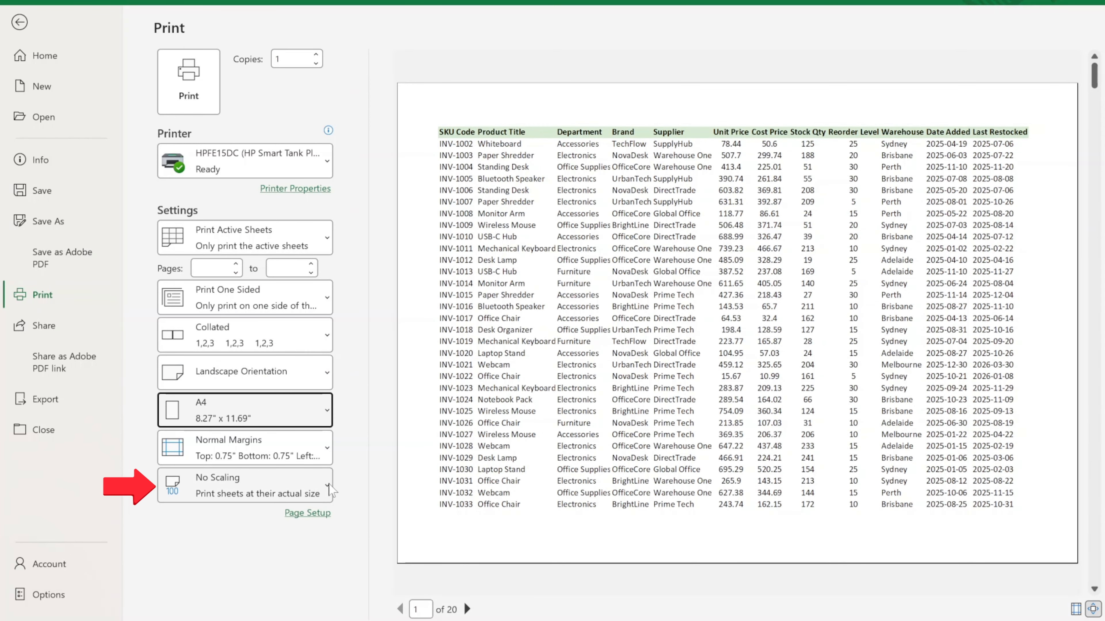
left_click(328, 486)
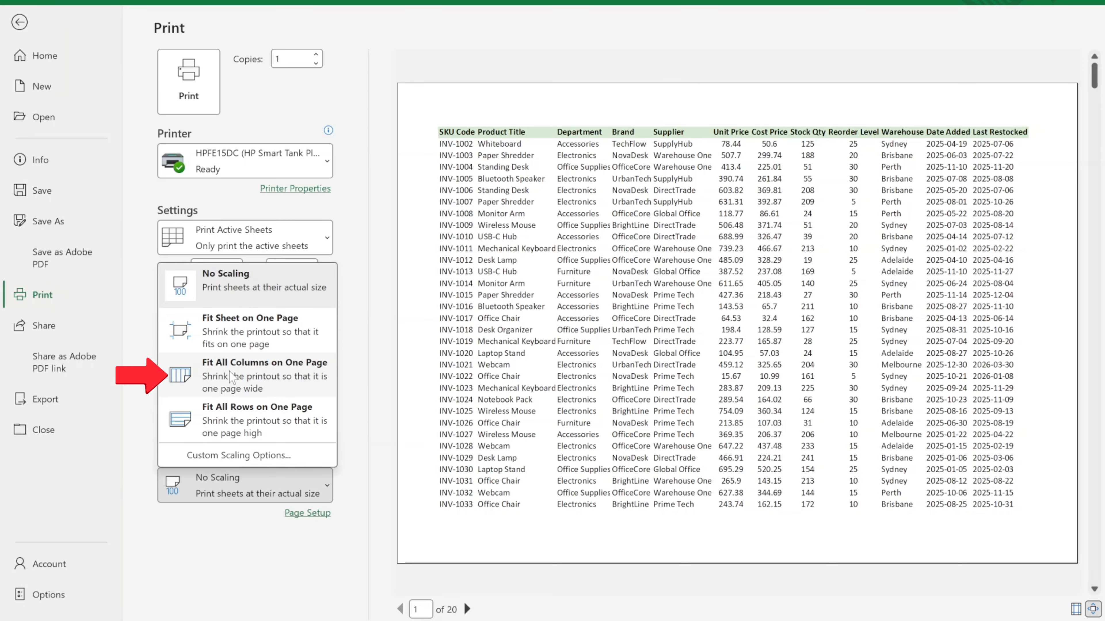
left_click(296, 371)
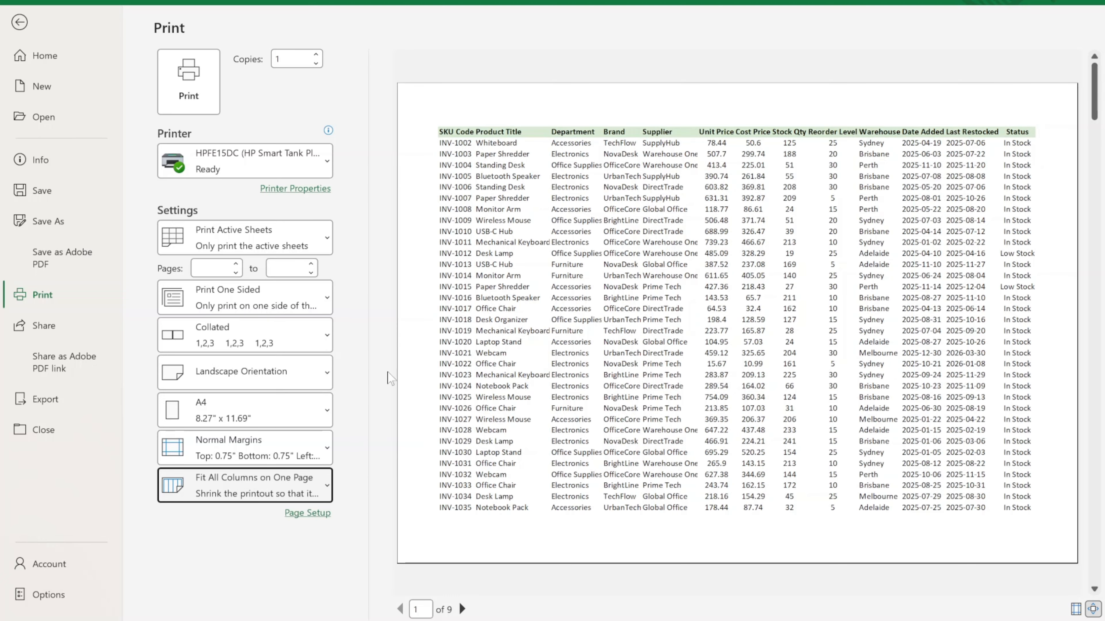
Switch the page to portrait orientation, try the Wide margins, and settle on Narrow margins.
left_click(325, 374)
left_click(288, 412)
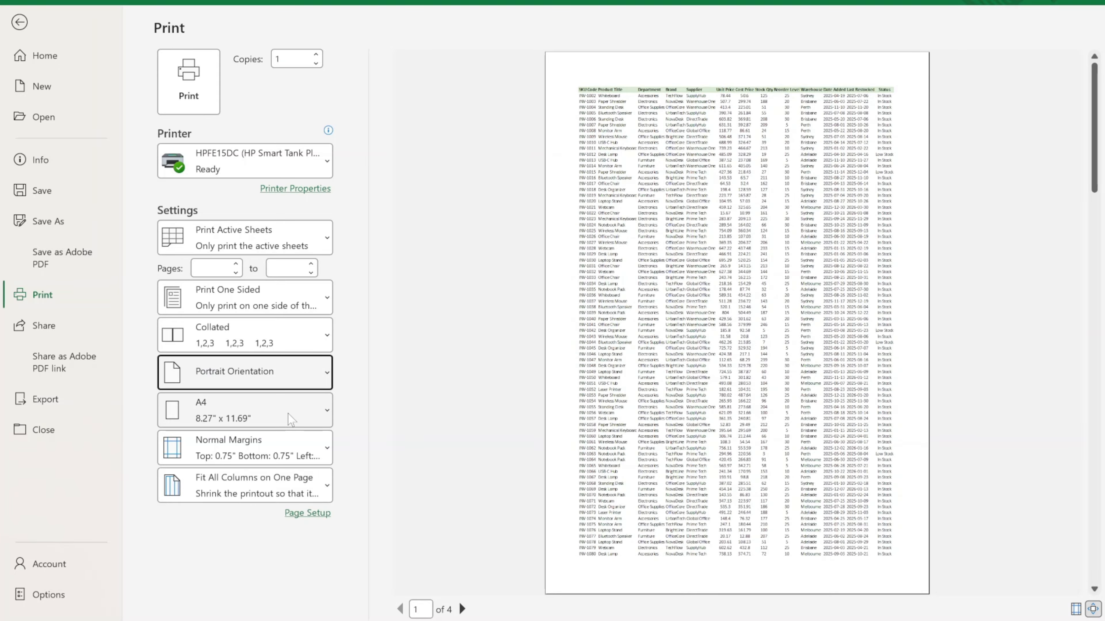
left_click(328, 448)
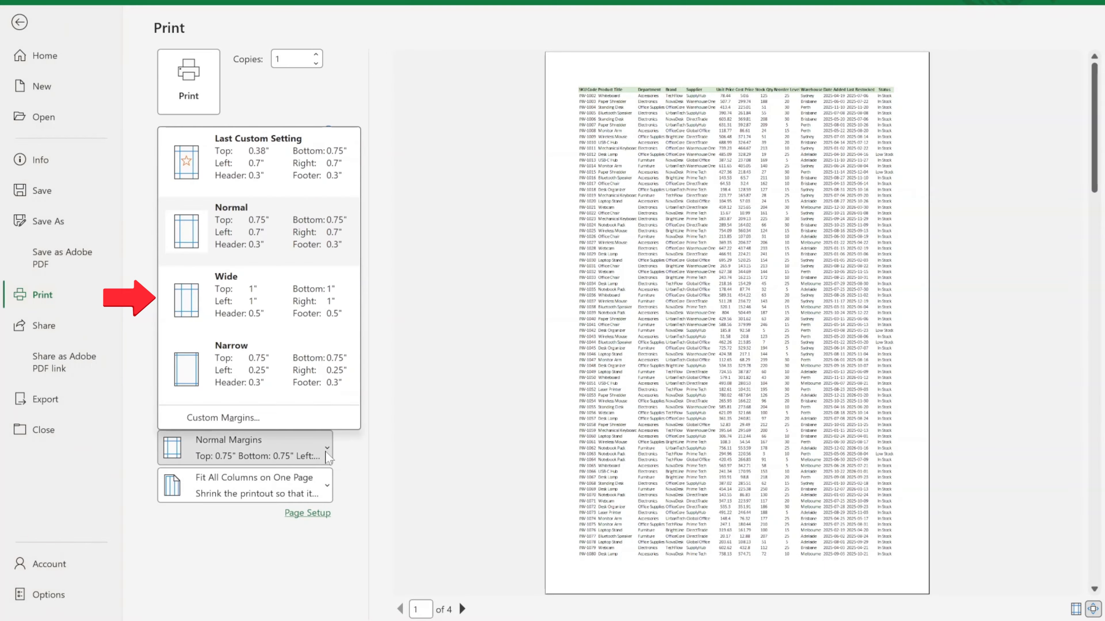
left_click(298, 312)
left_click(305, 449)
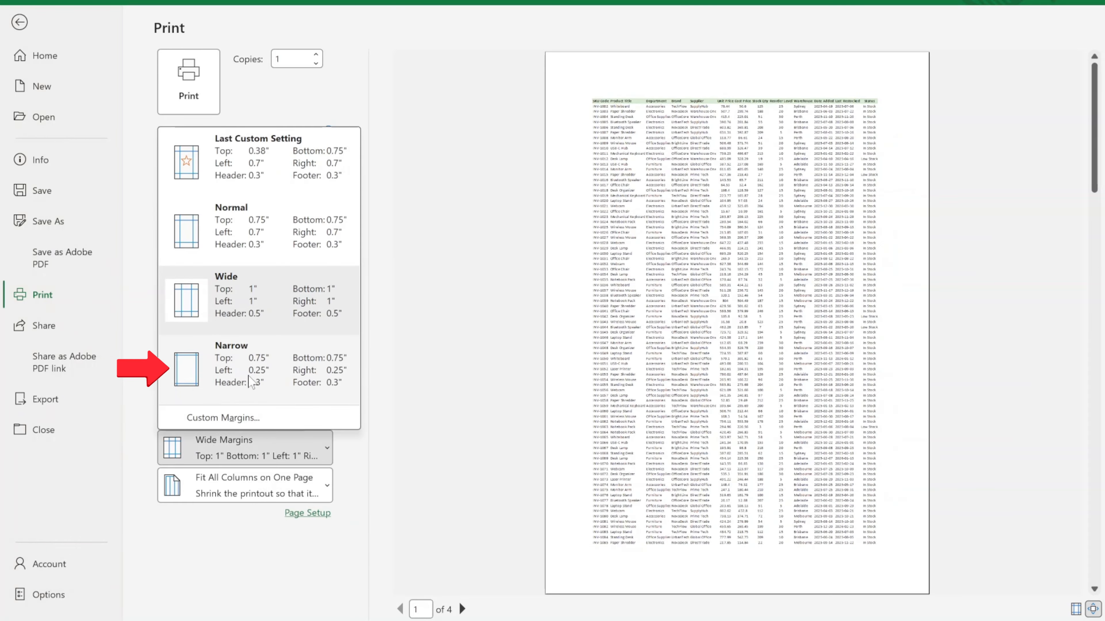
left_click(268, 375)
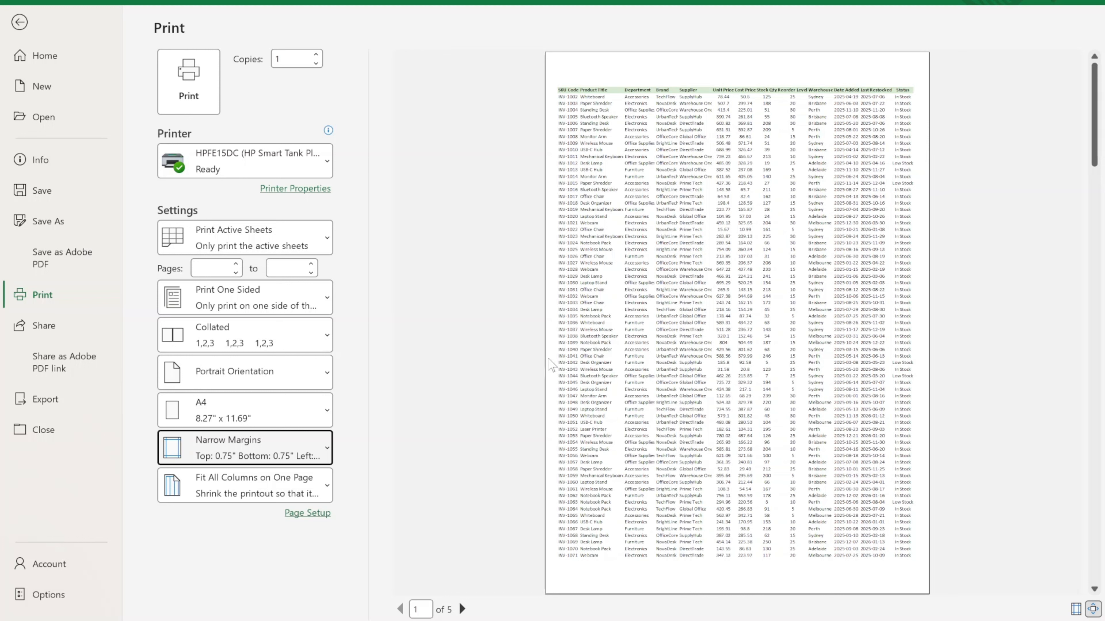
Try the Fit All Rows on One Page and Fit Sheet on One Page scaling, and settle on No Scaling.
left_click(326, 490)
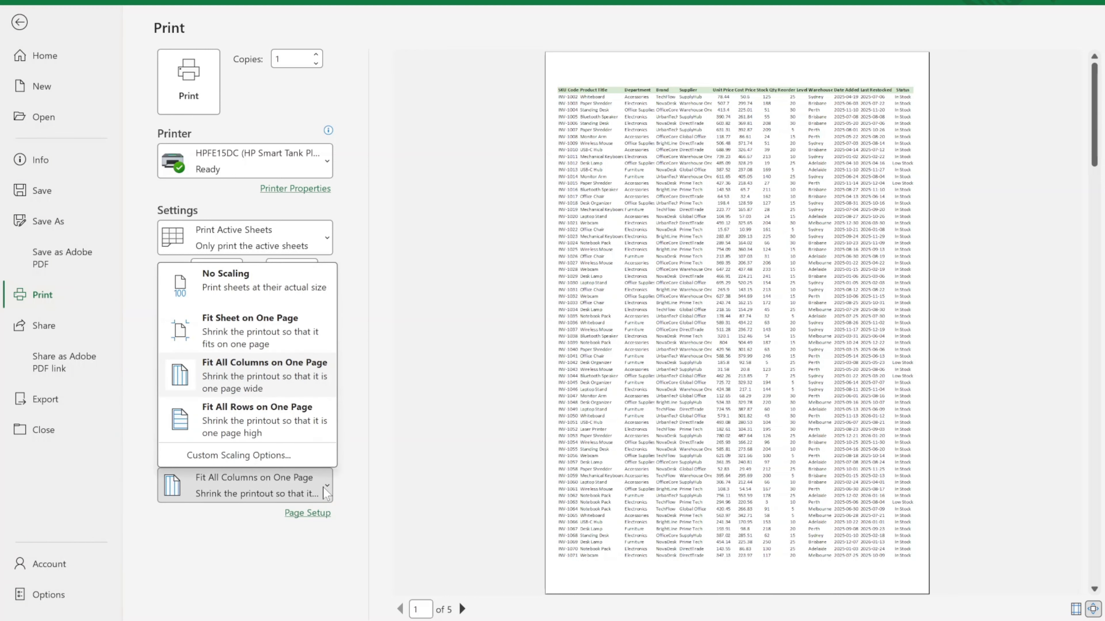
left_click(234, 421)
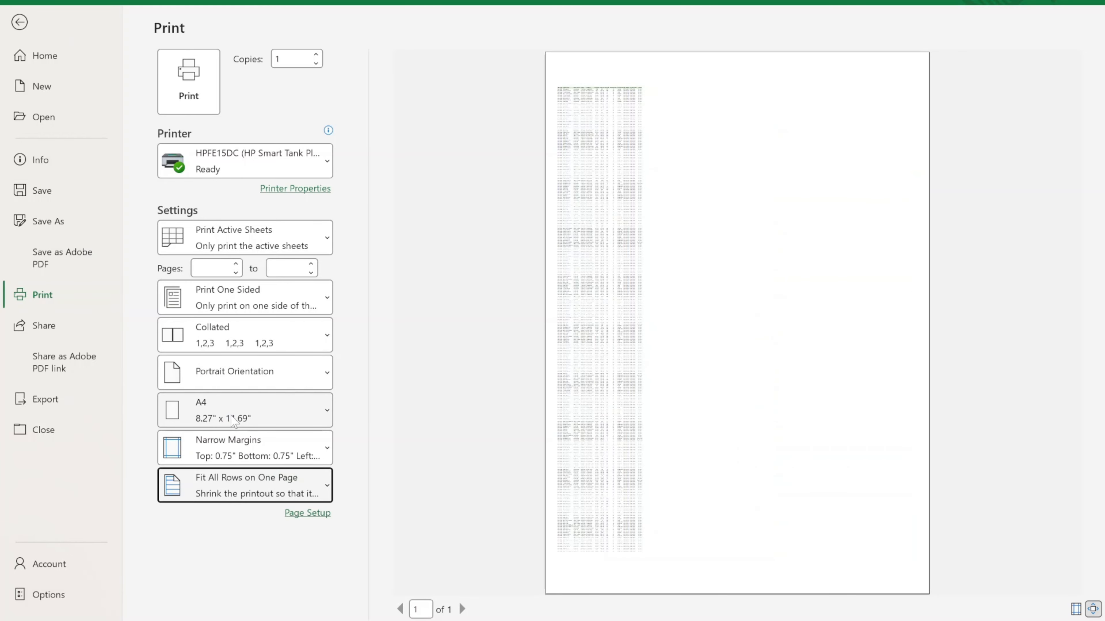
left_click(327, 489)
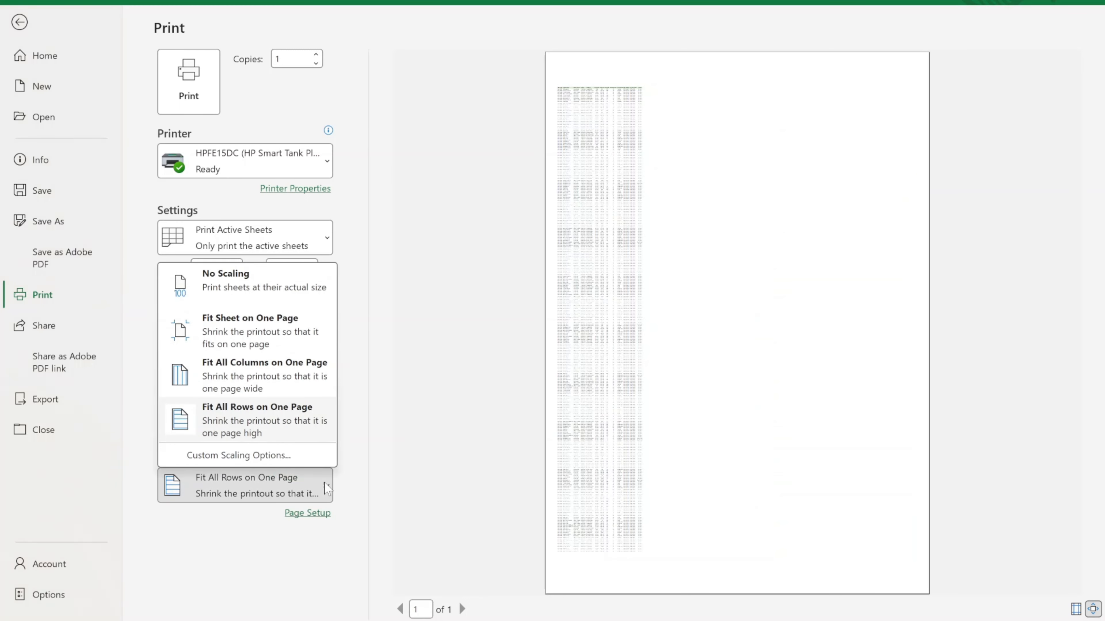
left_click(286, 342)
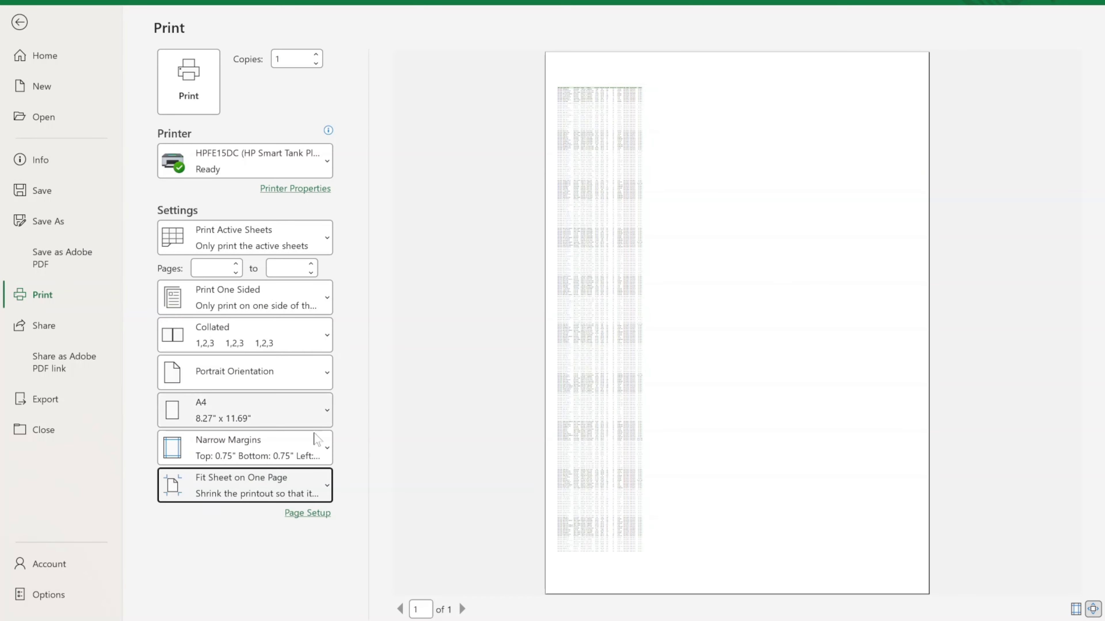
left_click(326, 486)
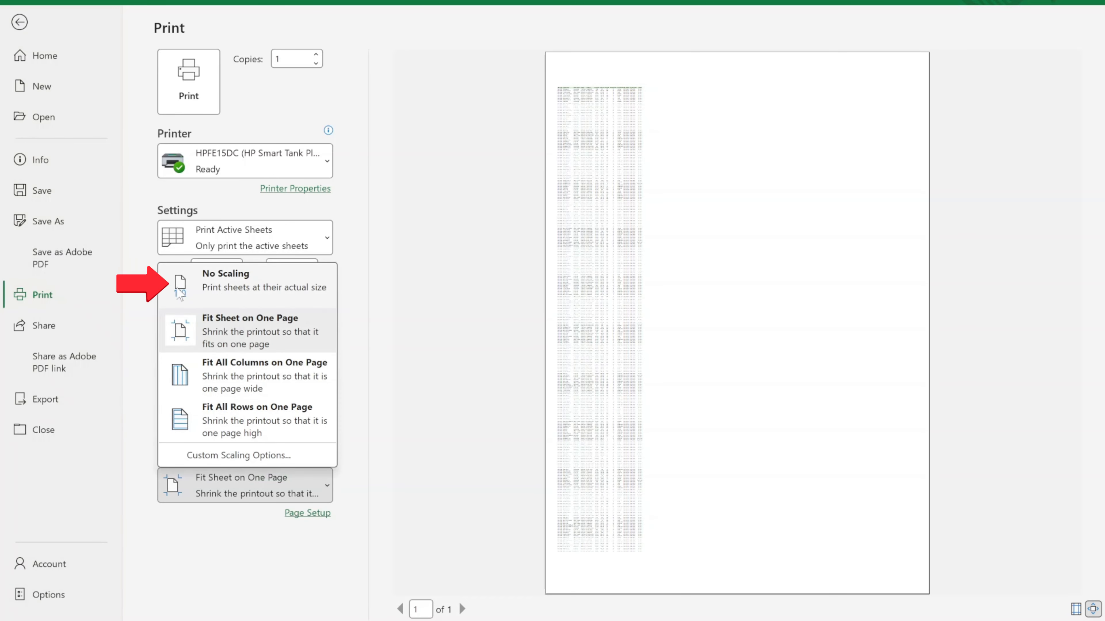
left_click(250, 295)
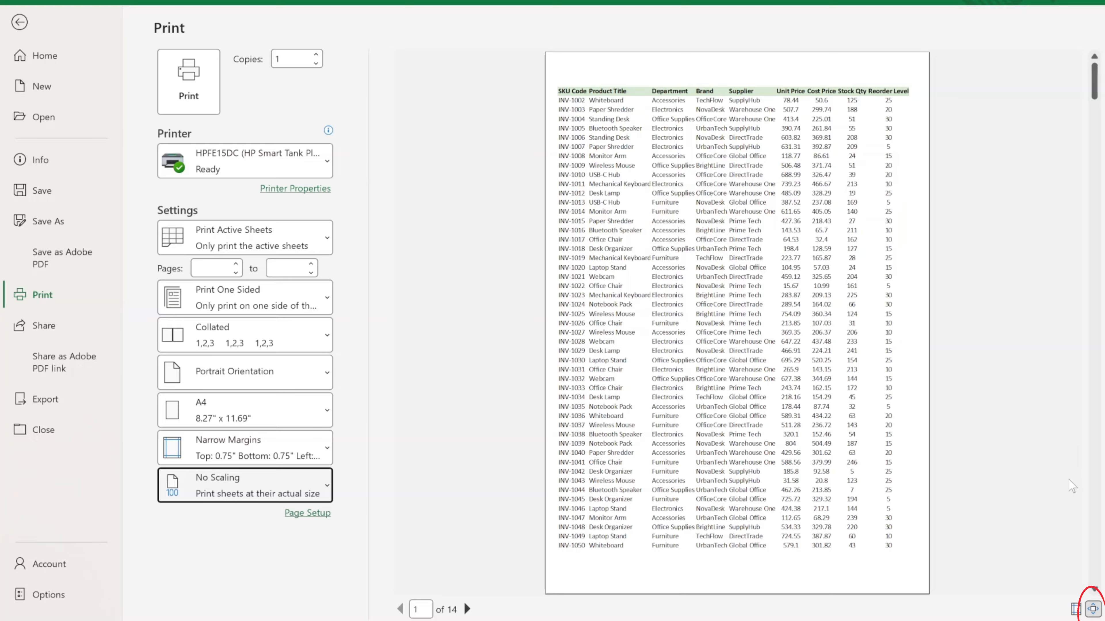
Zoom in on the print preview to inspect the rows of the first page, and zoom back out to the whole page.
left_click(1093, 609)
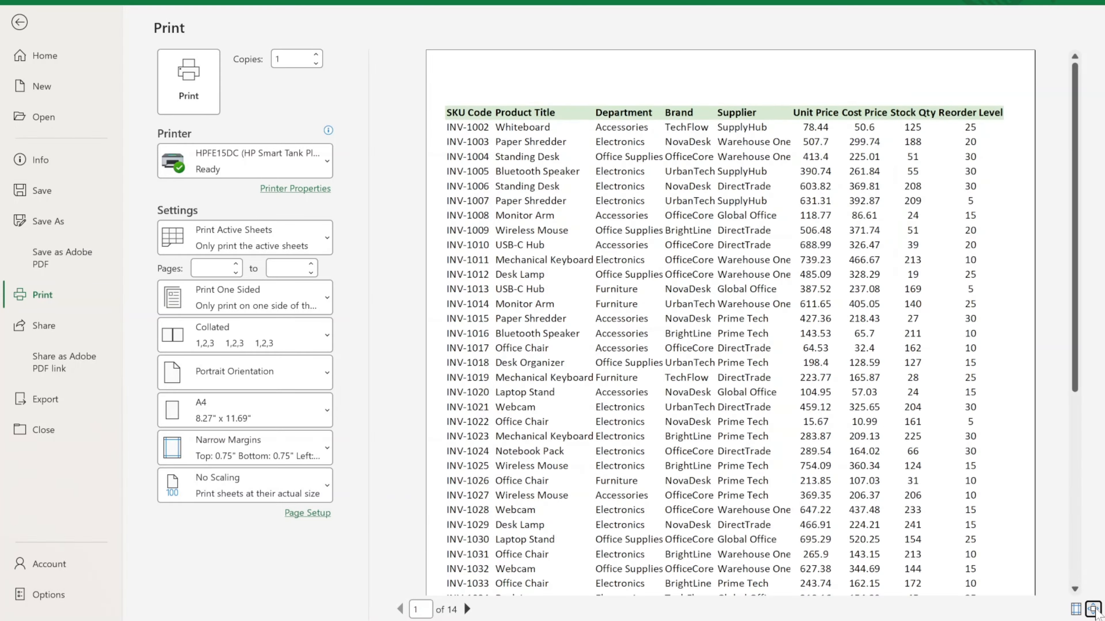
scroll(887, 386, "down", 3)
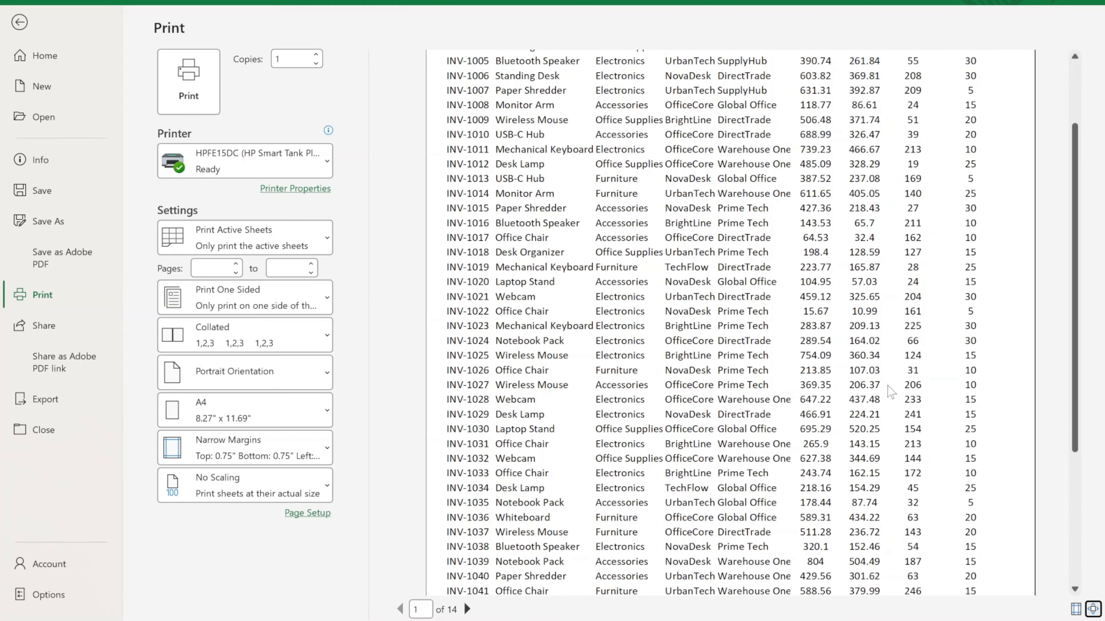
scroll(890, 390, "up", 3)
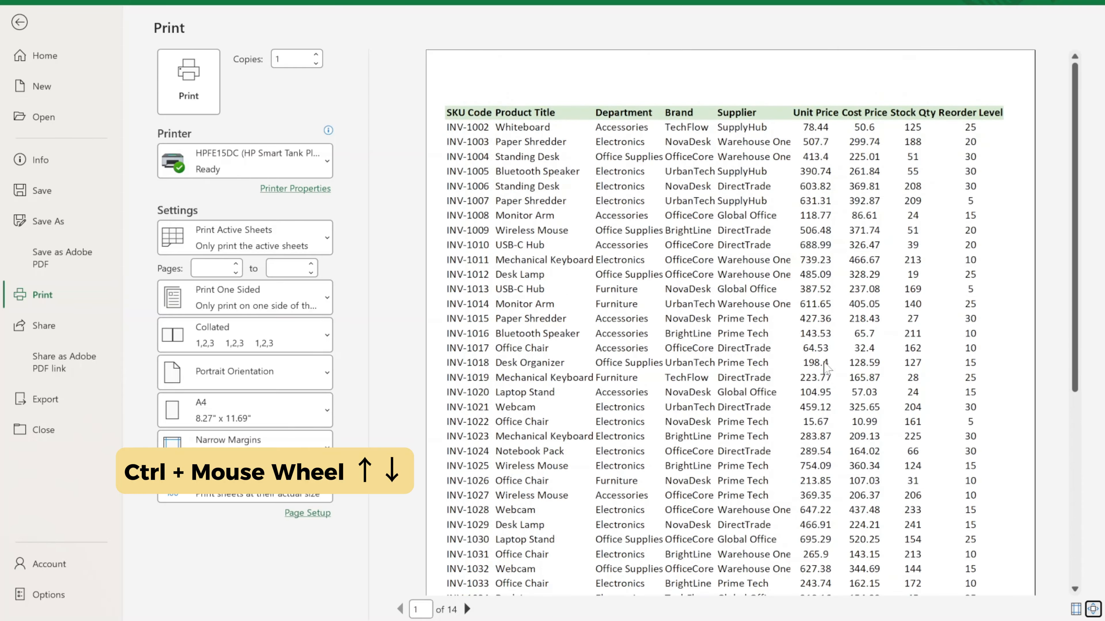
scroll(798, 365, "down", 1, "ctrl")
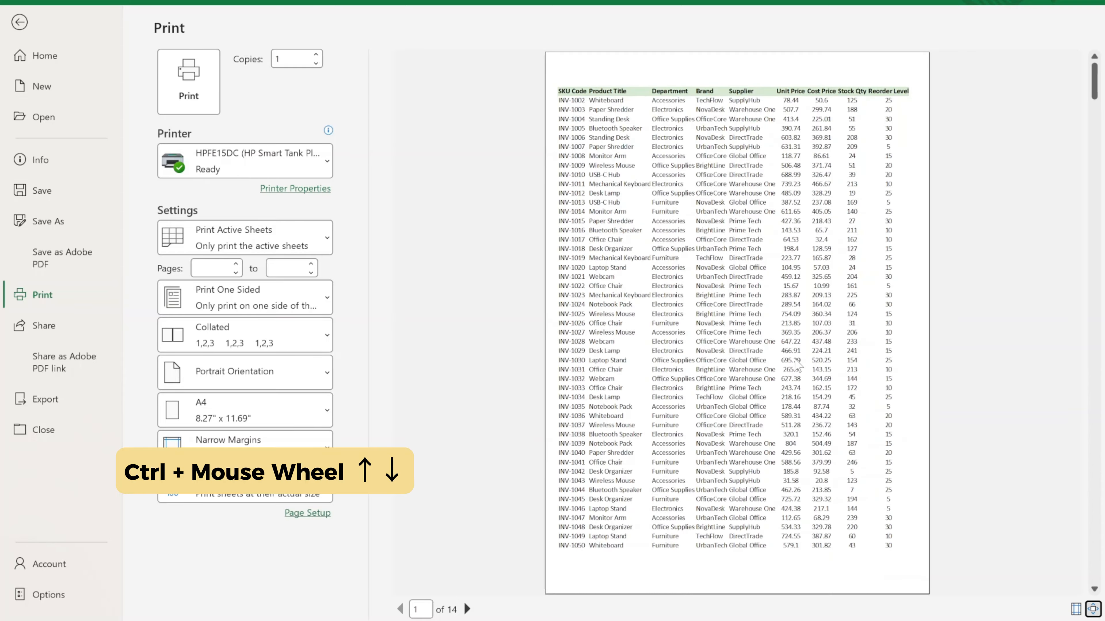
scroll(798, 365, "up", 1, "ctrl")
scroll(799, 365, "down", 1, "ctrl")
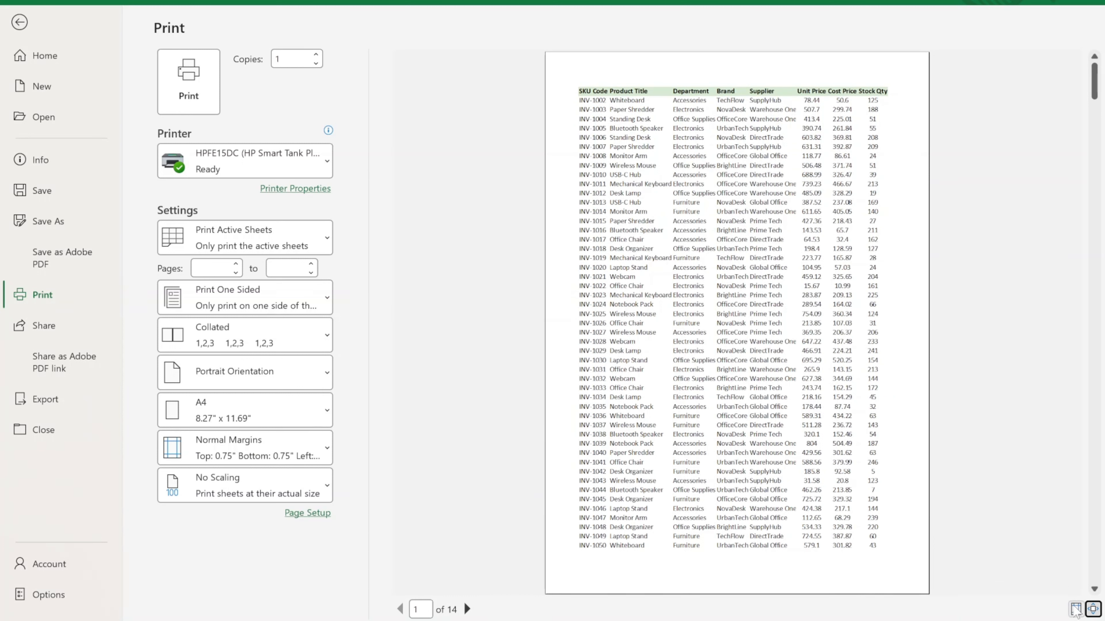
Show the margin and column guides in the preview, narrow the Stock Qty and Product Title columns, and widen the Department column.
left_click(1076, 610)
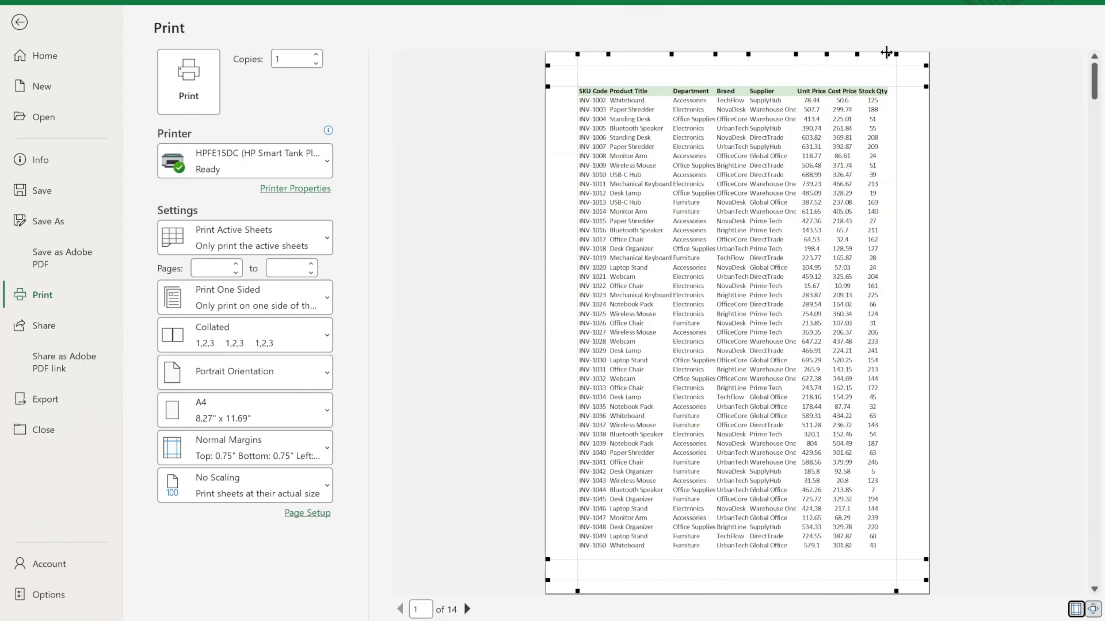
left_click_drag(886, 53, 878, 55)
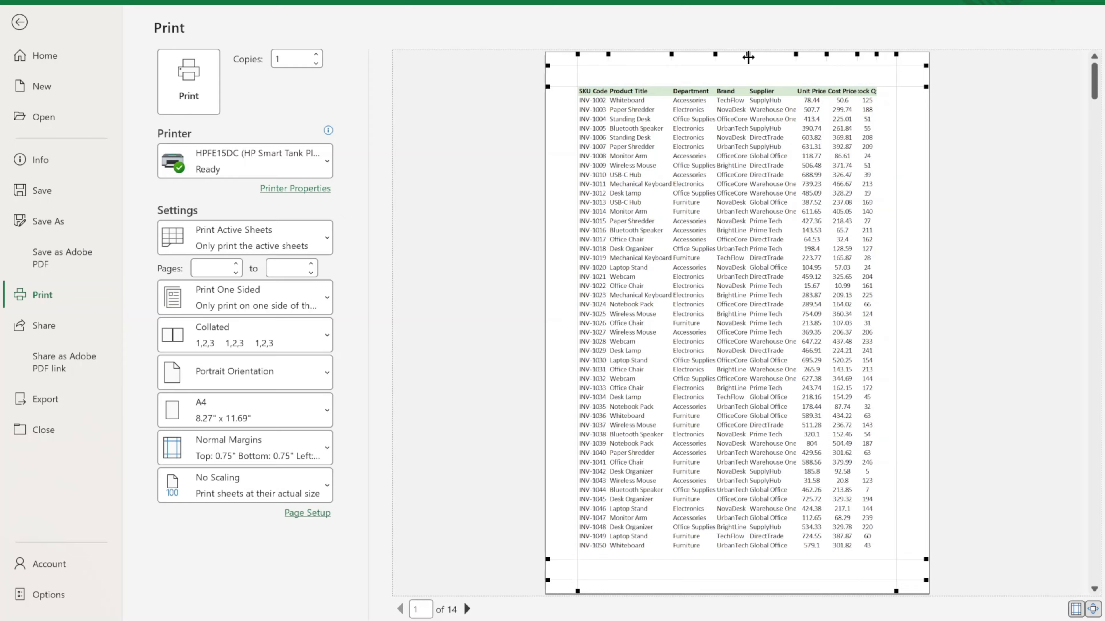
left_click_drag(715, 54, 660, 54)
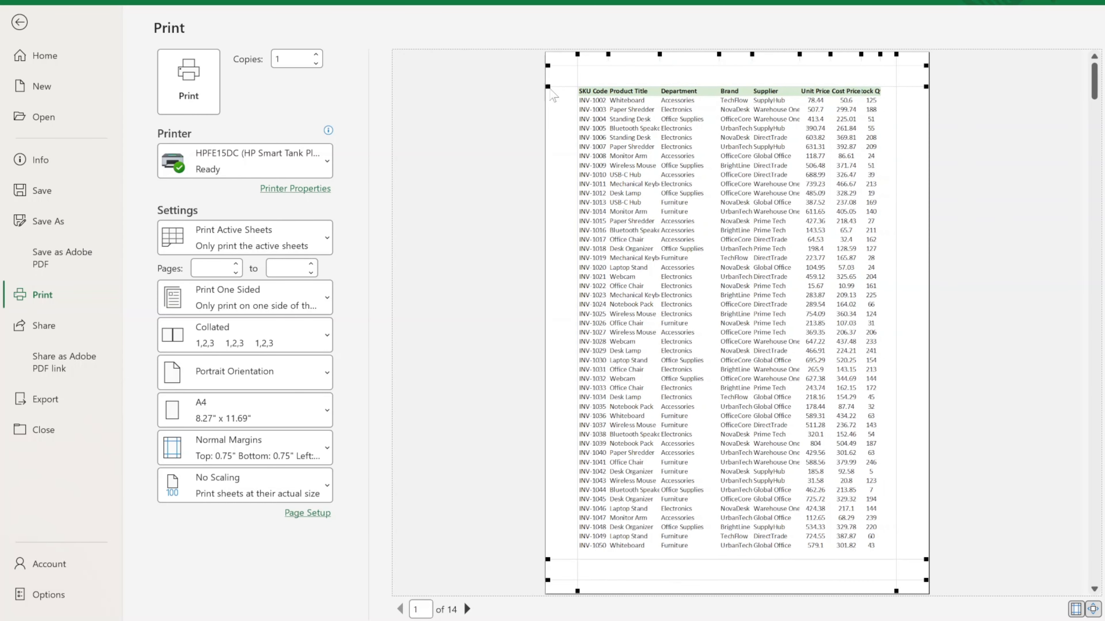
Adjust the preview guides to a 2.82" top margin, 1.59" bottom margin and 1.32" footer margin, and widen the SKU Code column.
left_click_drag(548, 87, 550, 183)
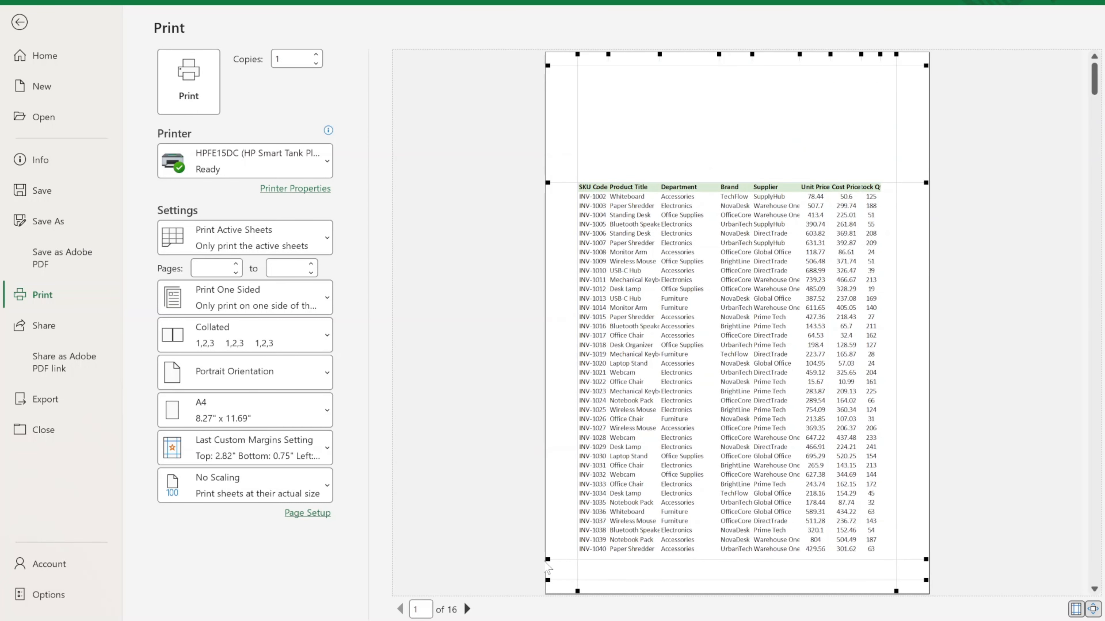
left_click_drag(548, 560, 548, 521)
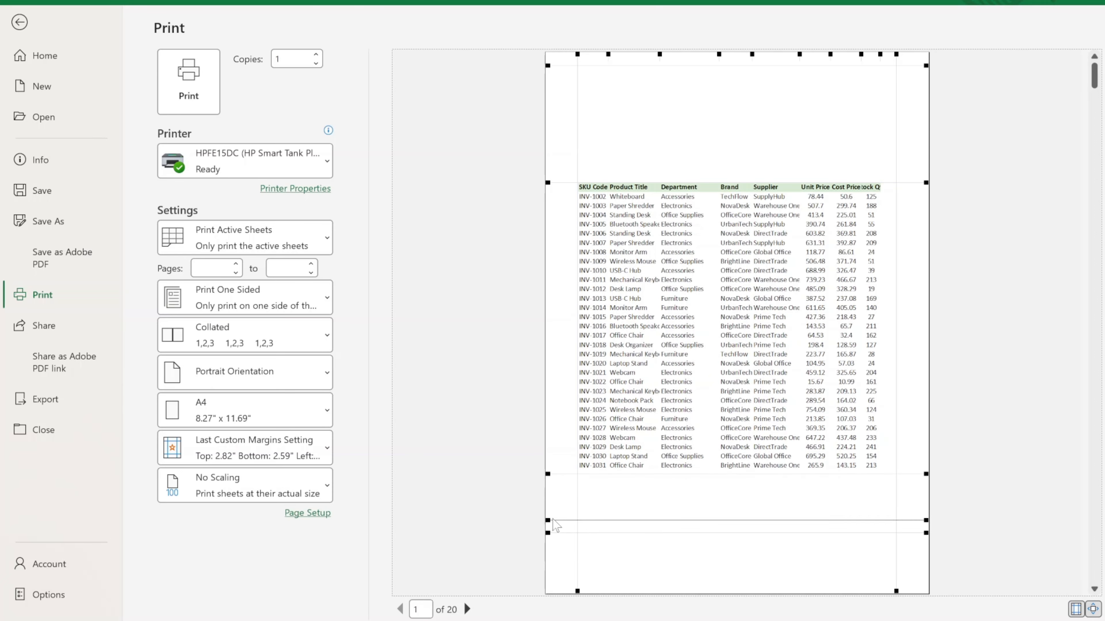
left_click_drag(608, 54, 627, 55)
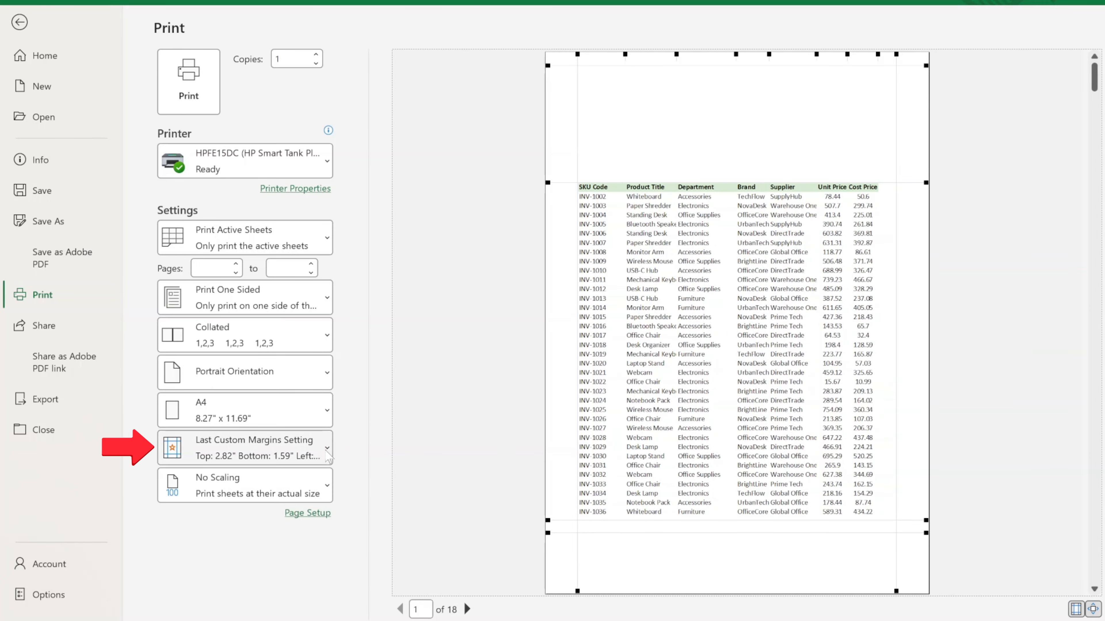
Reset the page to Normal margins and hide the margin guides in the preview.
left_click(327, 453)
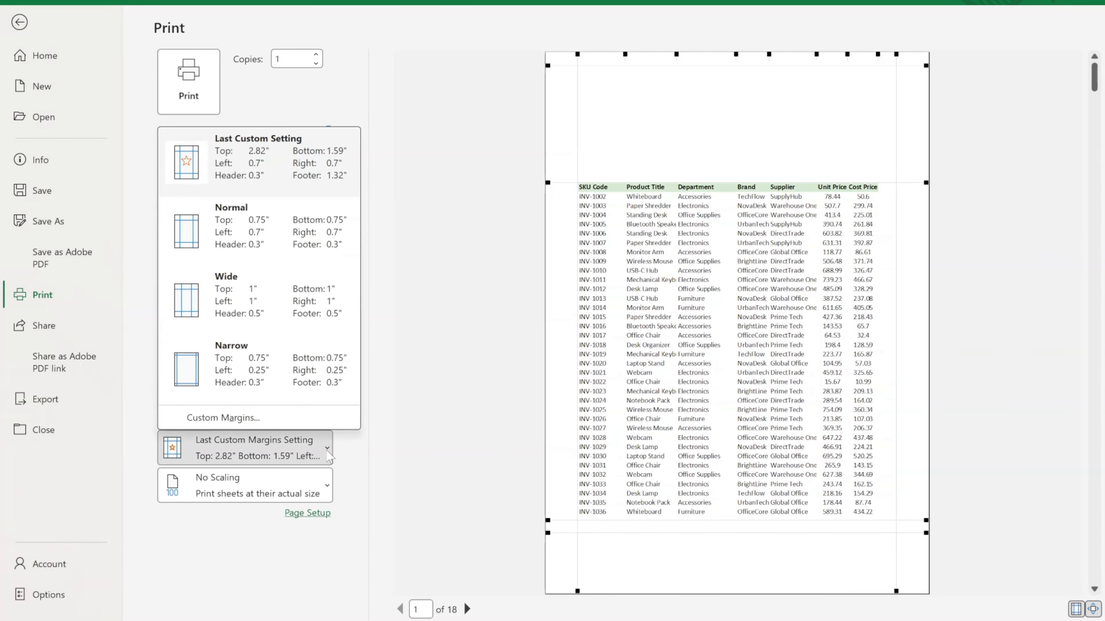
left_click(311, 249)
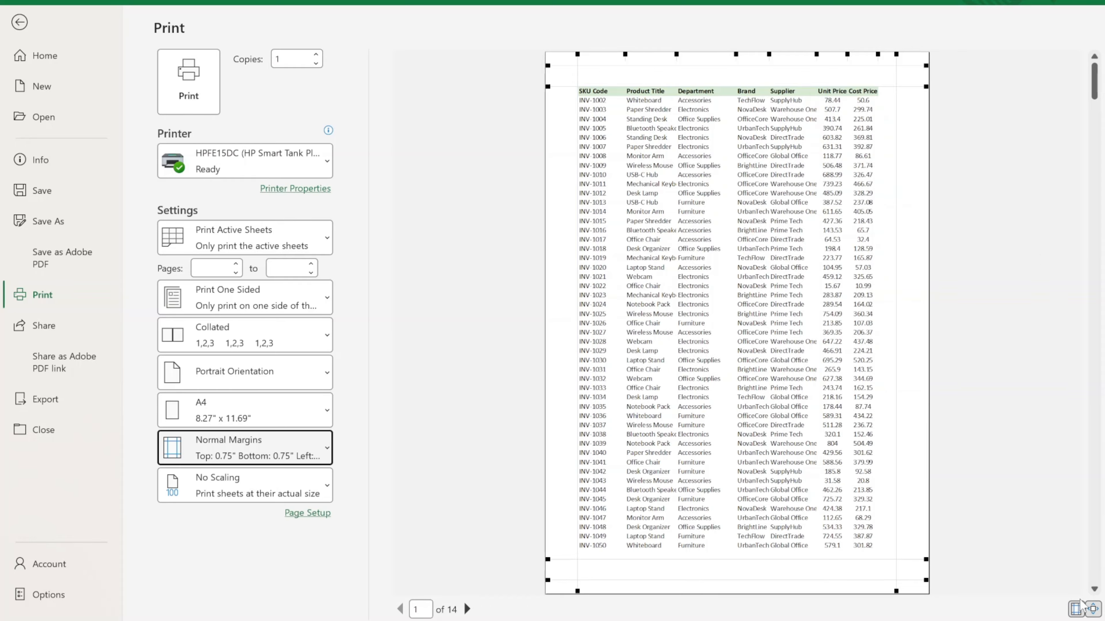
left_click(1076, 609)
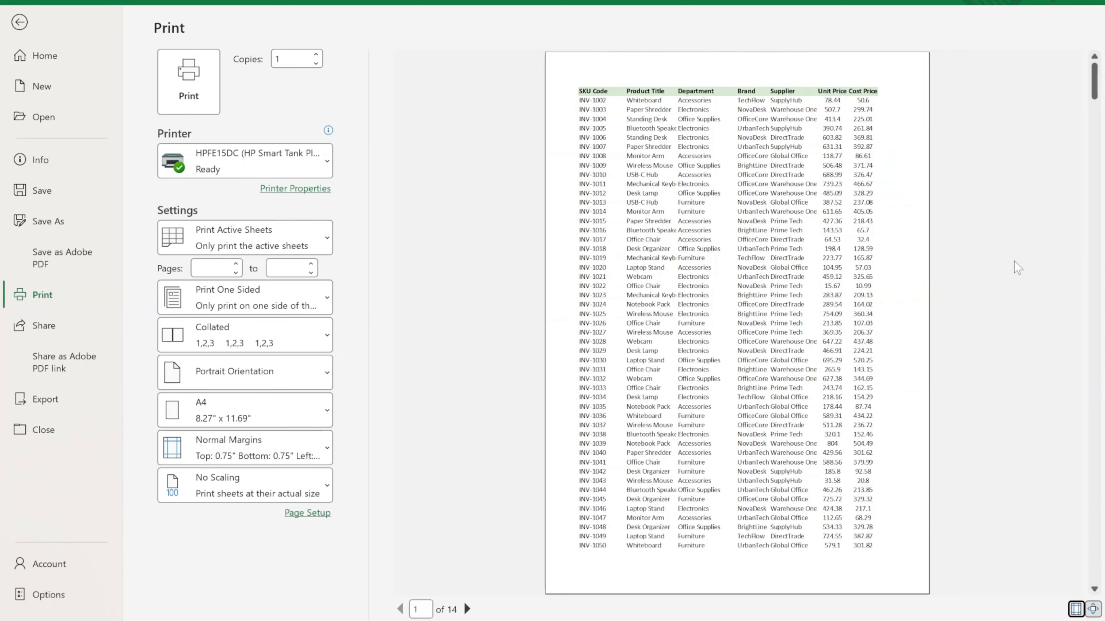